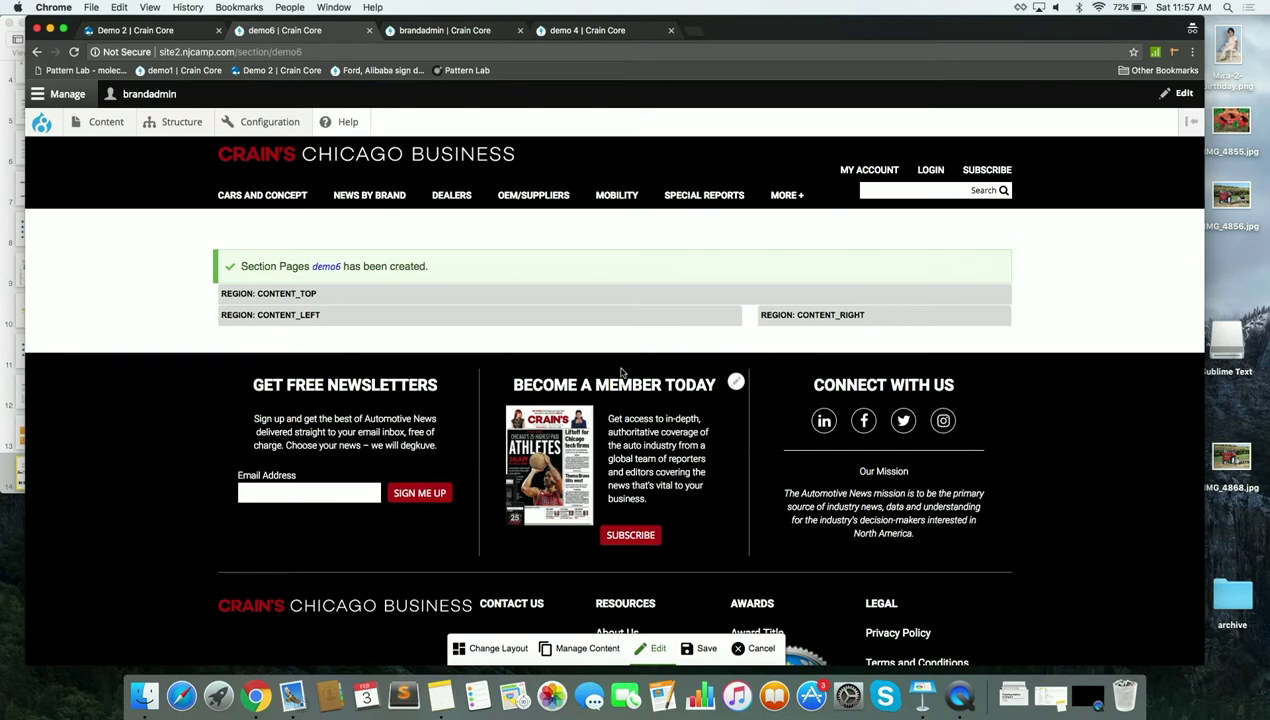
Save the page layout, search the available content blocks for "cit", and choose the Citybook1 Featured block.
click(695, 653)
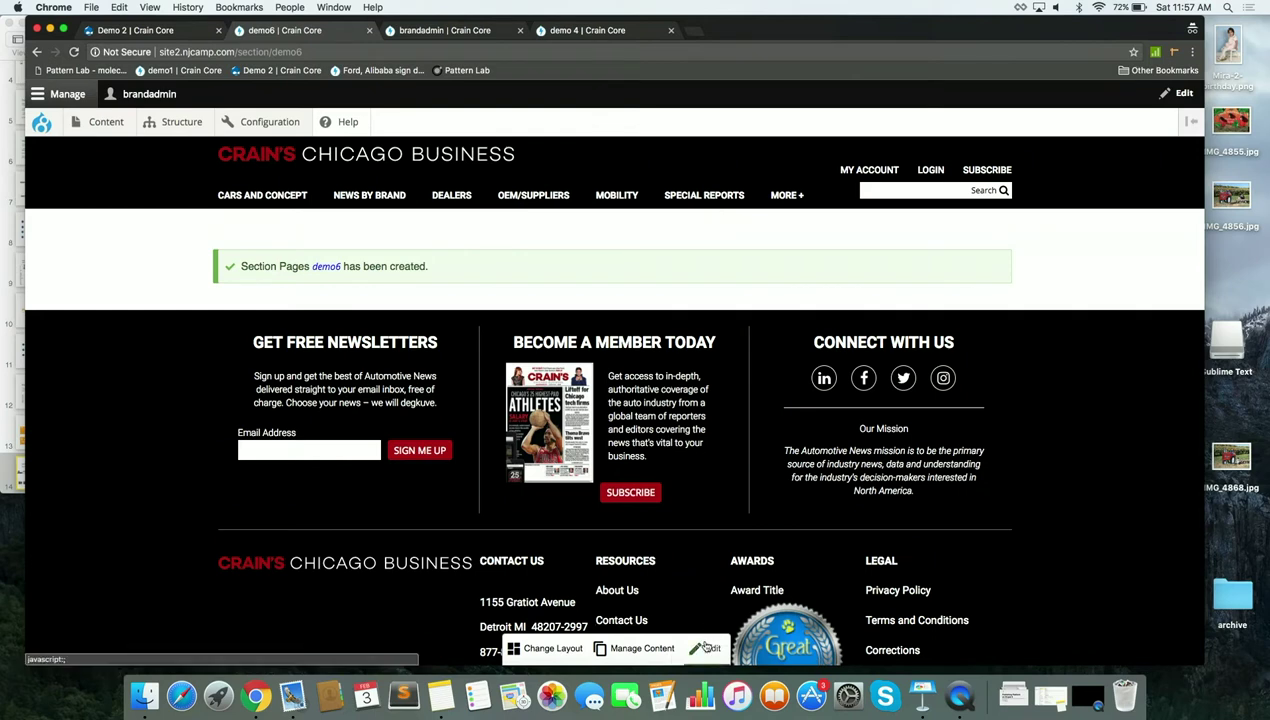
click(709, 649)
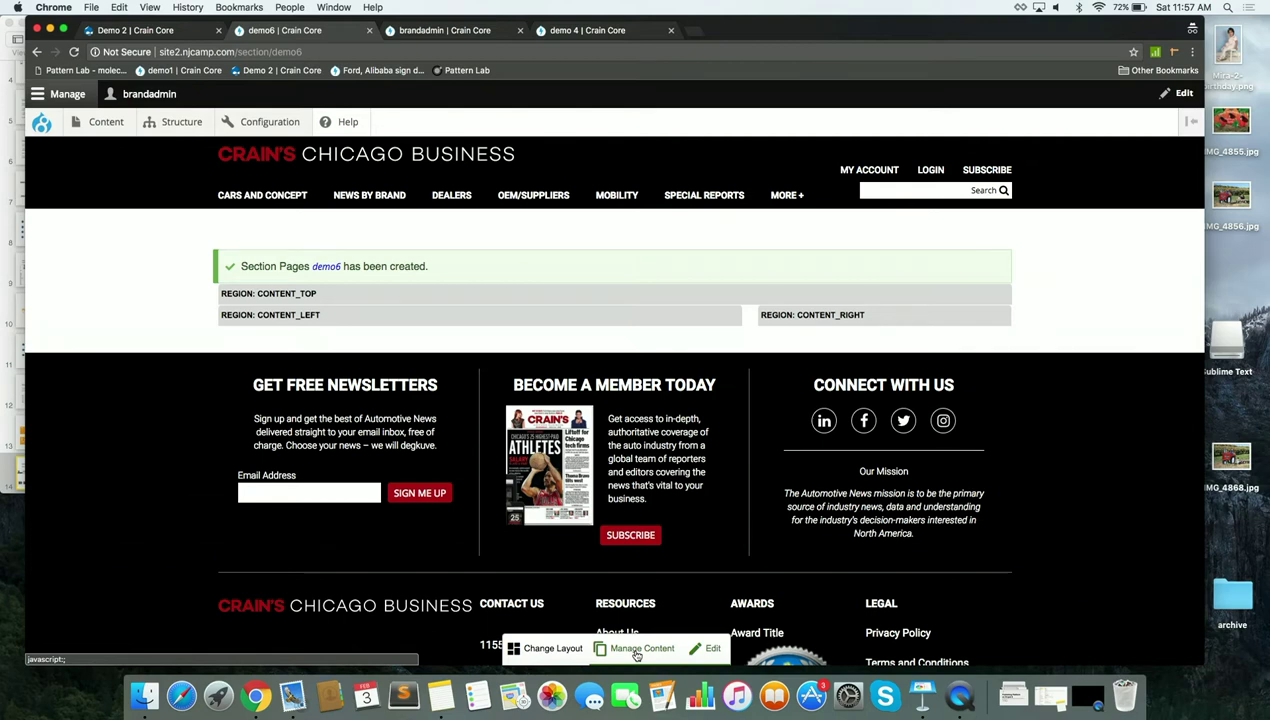
click(636, 650)
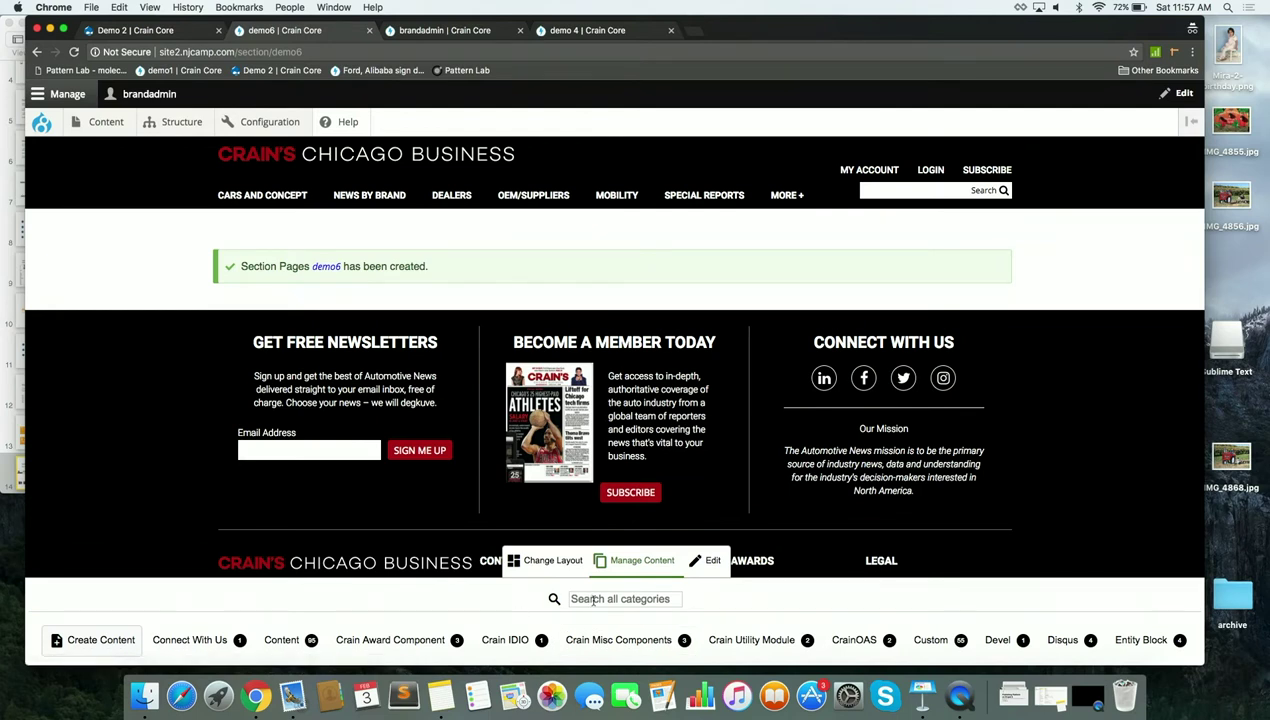
click(593, 600)
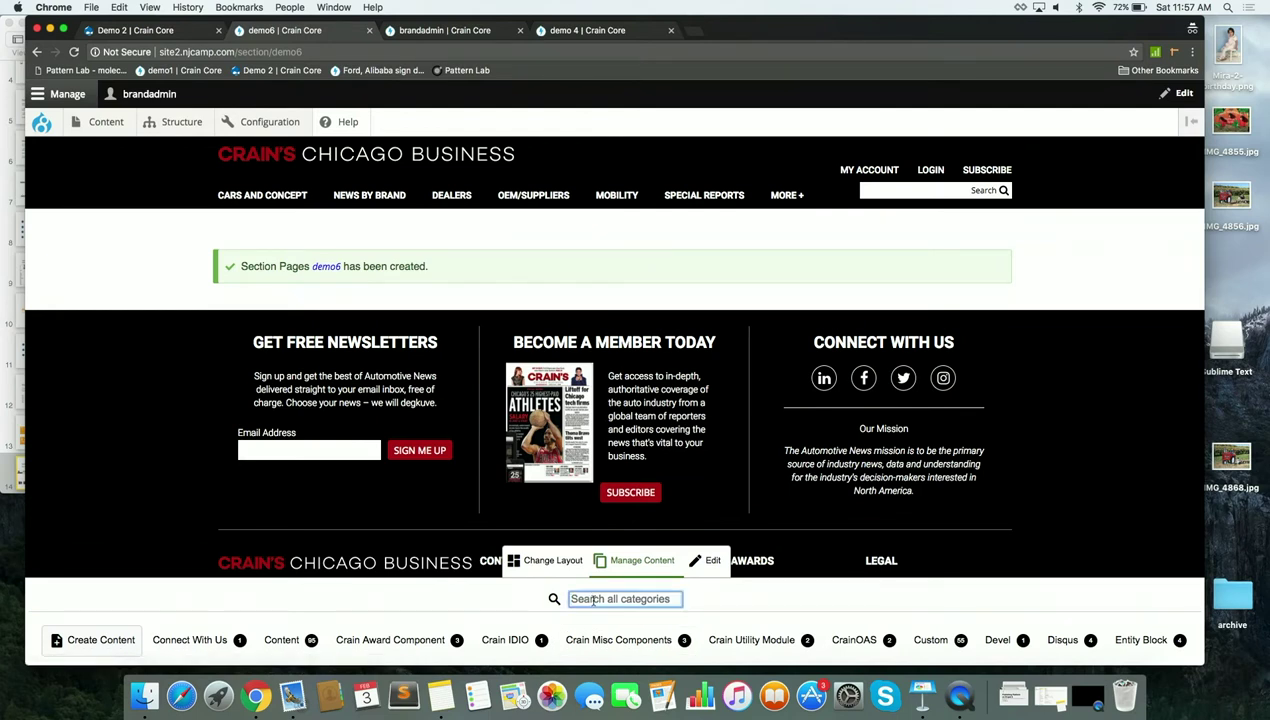
text(cit)
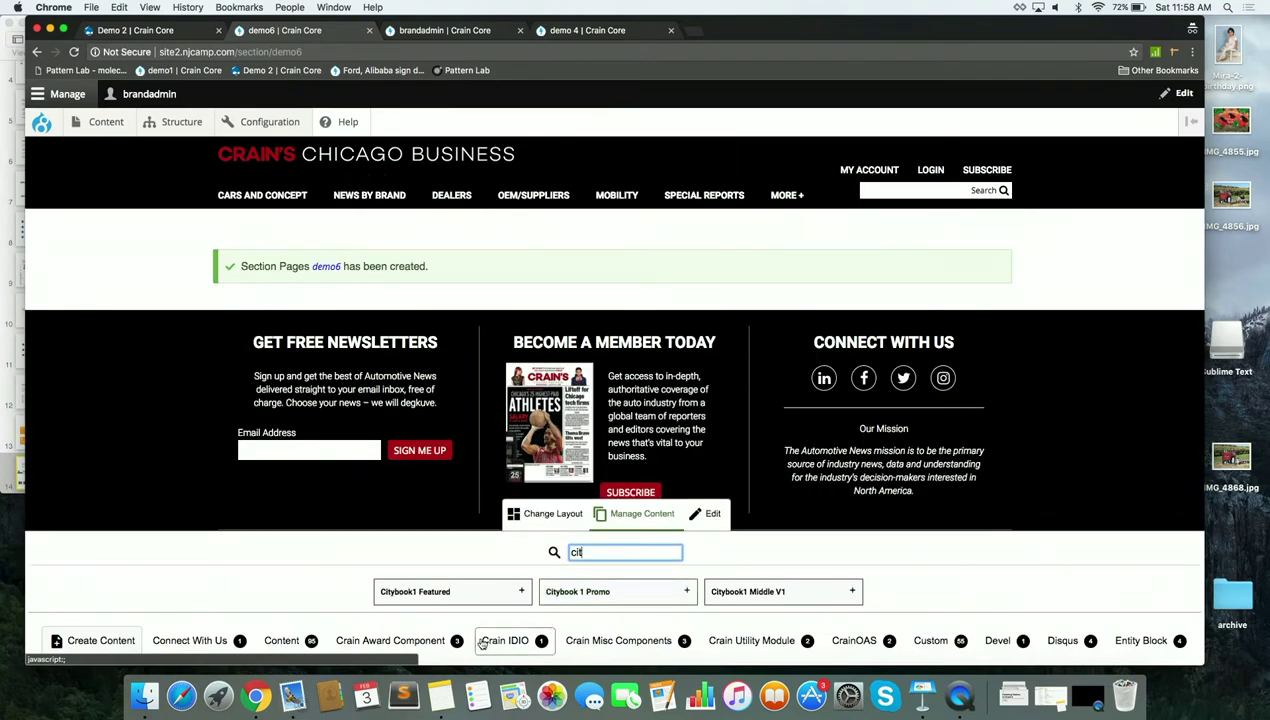
click(457, 600)
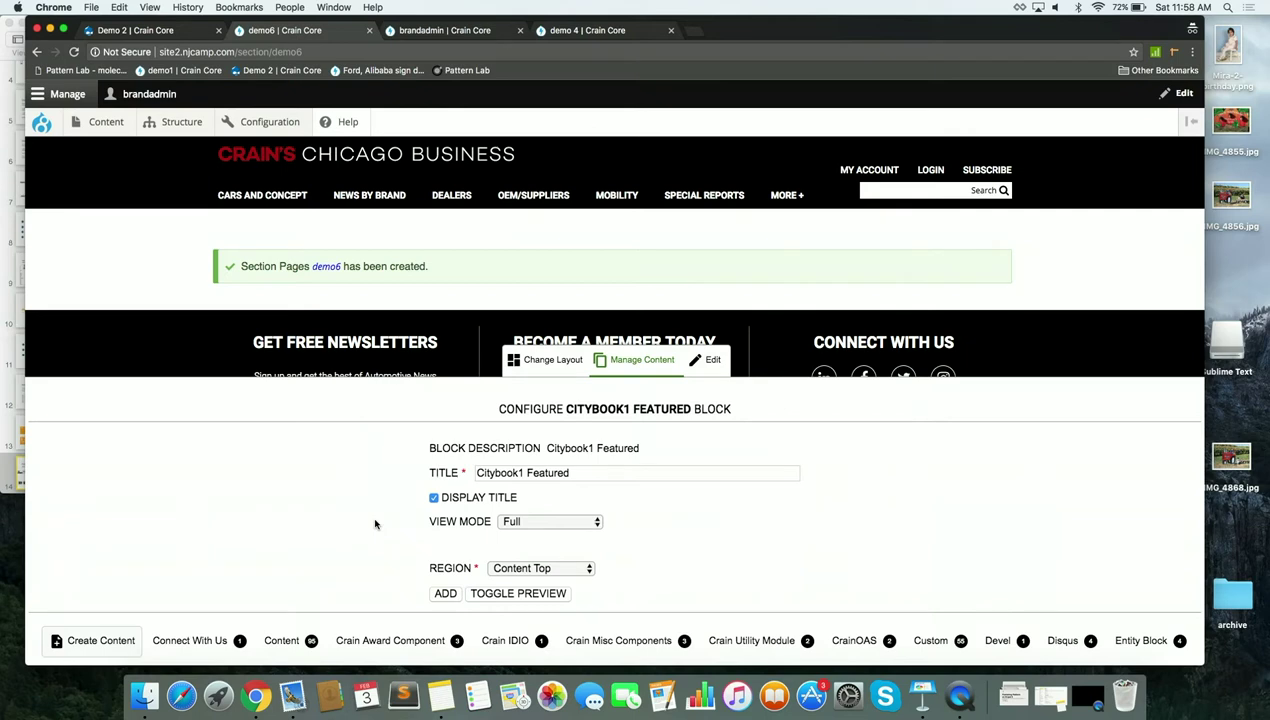
Add the Citybook1 Featured block to the Content 8 Columns region with its title hidden and the Full view mode.
click(433, 497)
click(525, 521)
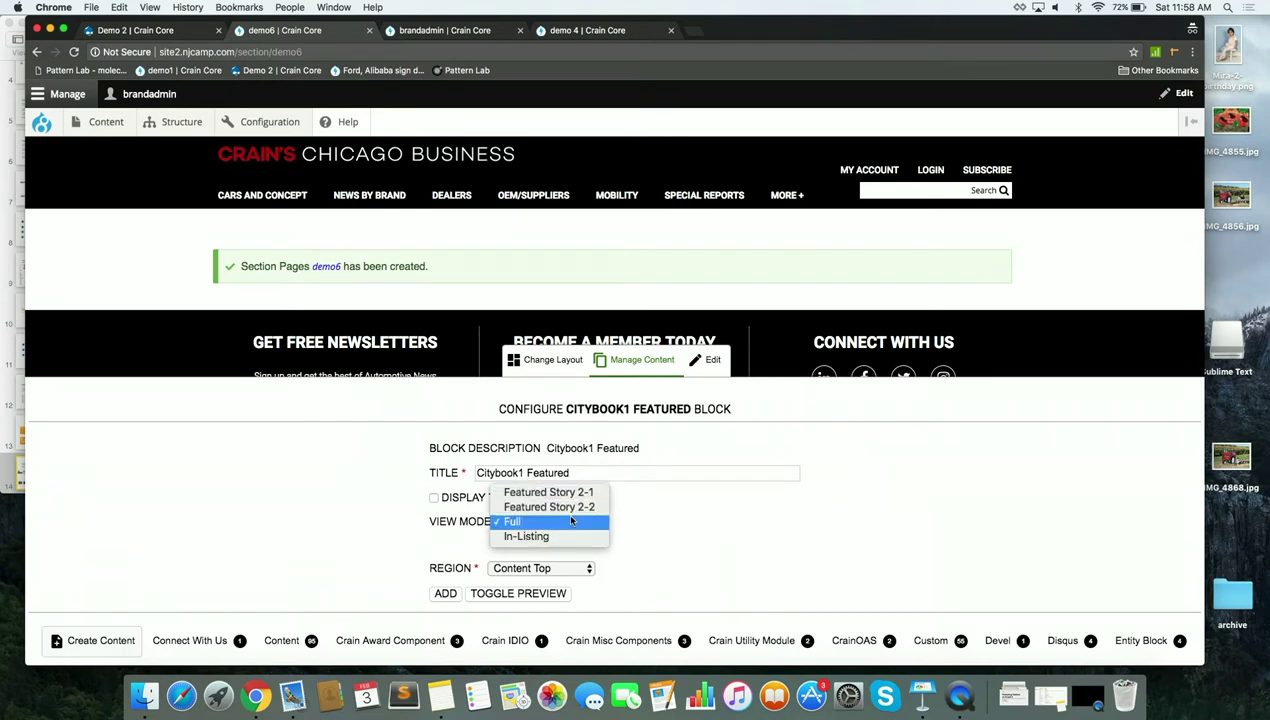
click(435, 531)
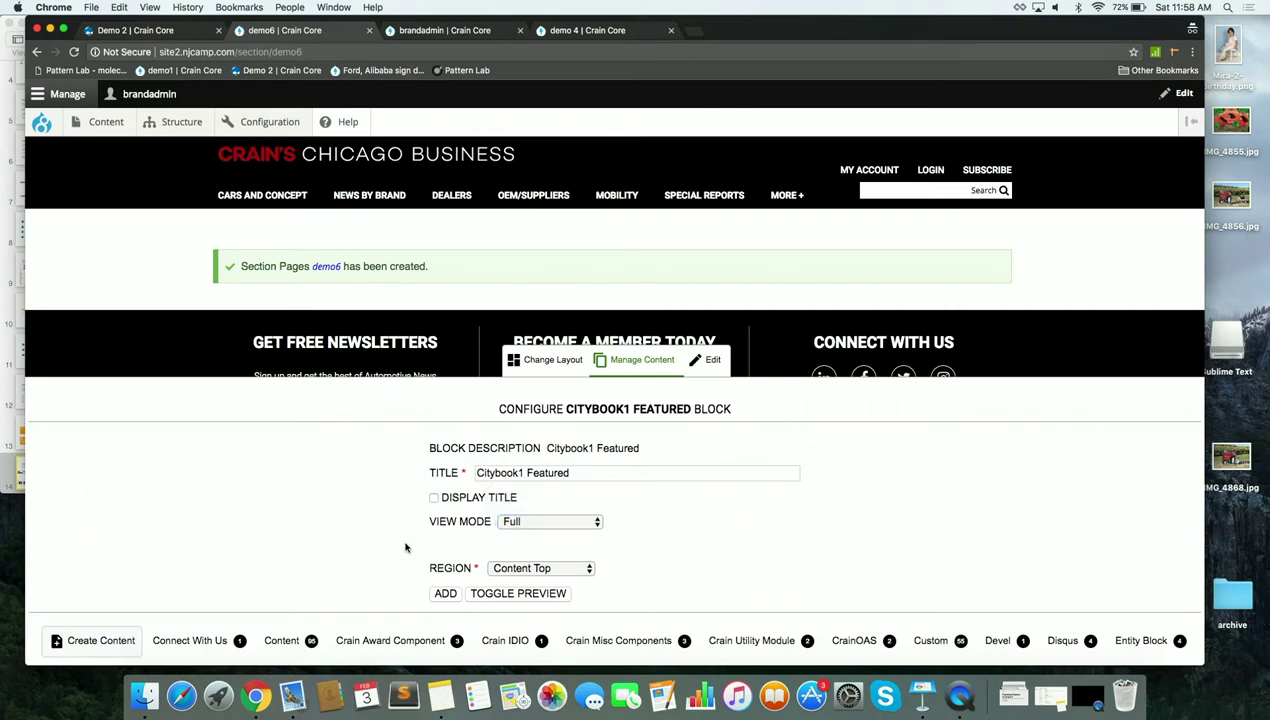
right_click(392, 522)
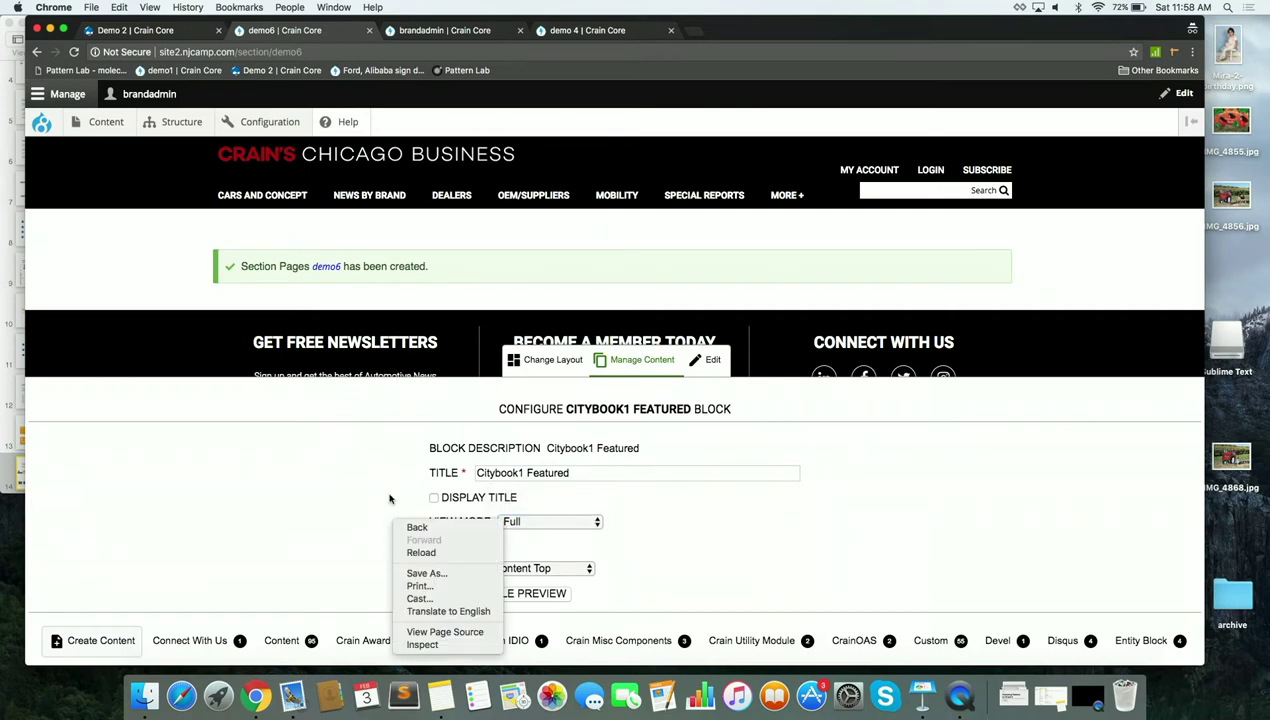
click(350, 539)
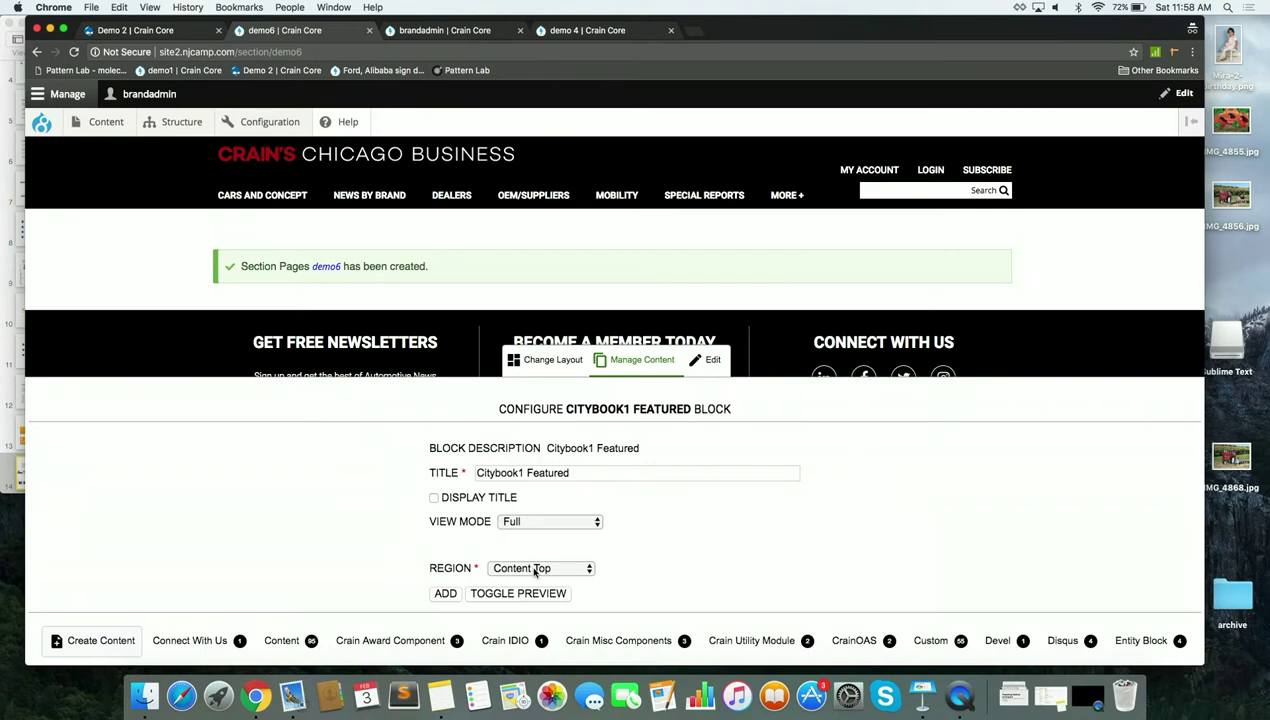
click(535, 570)
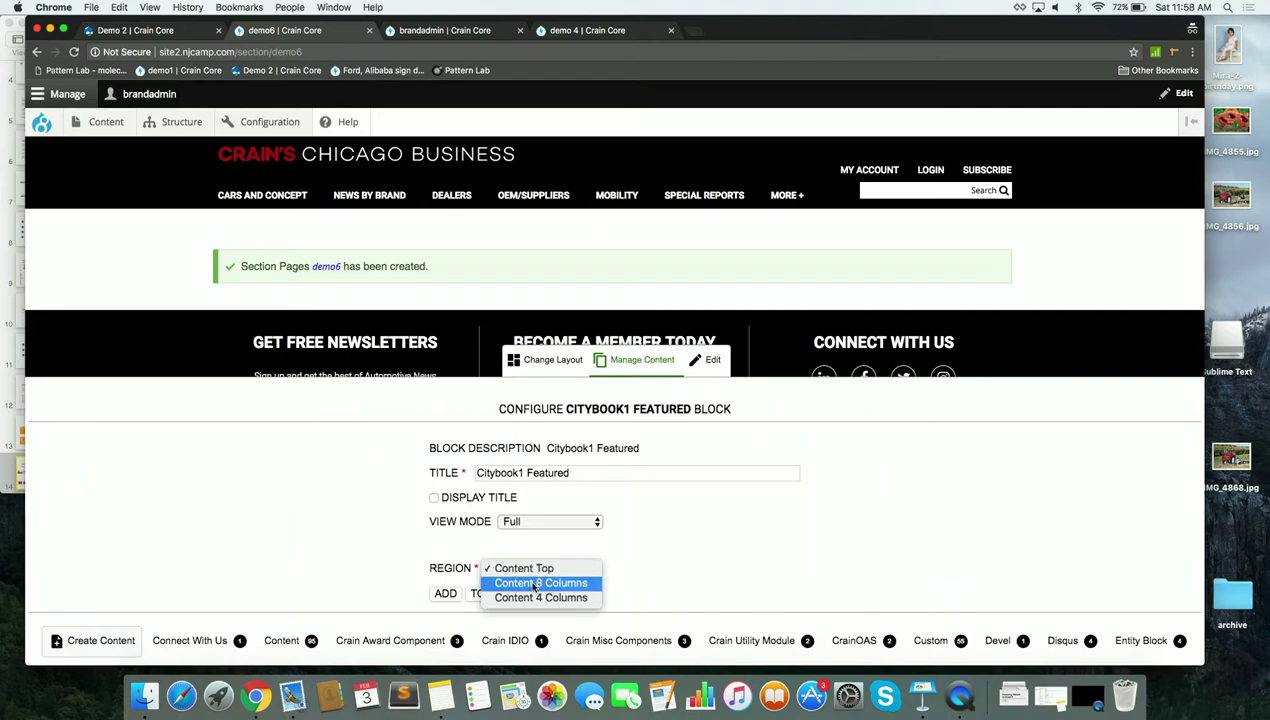
click(535, 584)
click(447, 594)
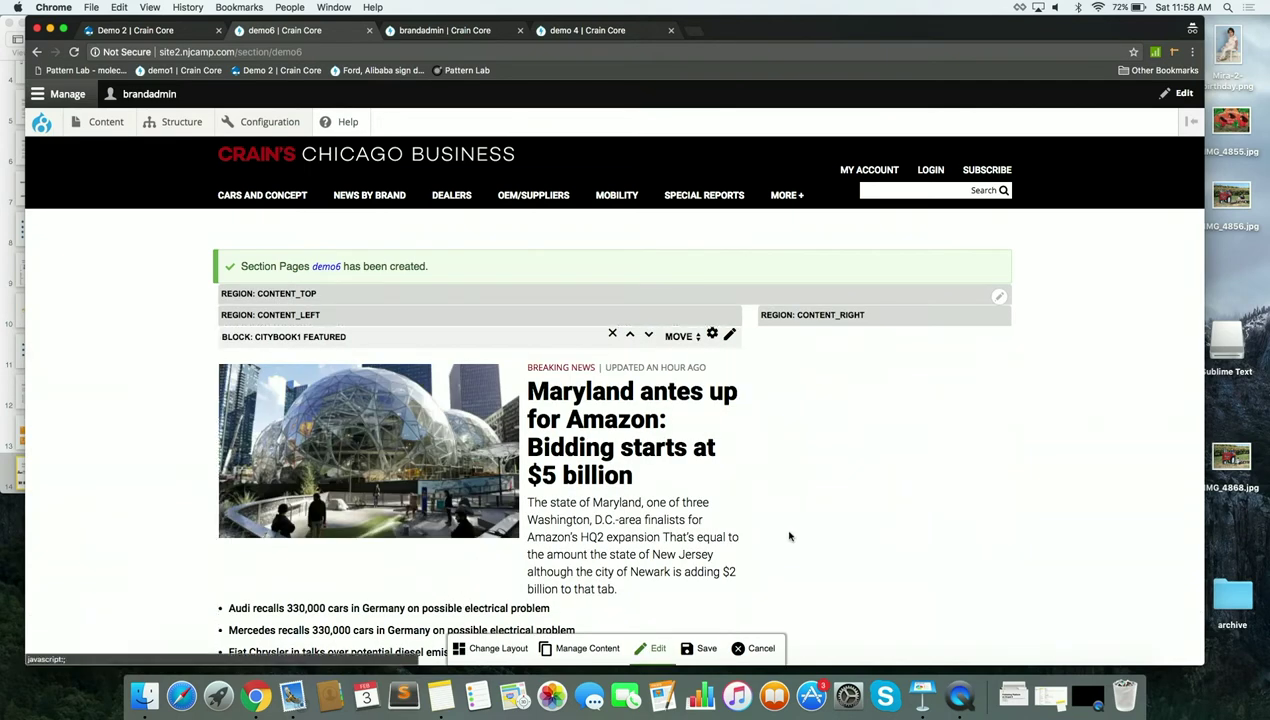
Review the placed Citybook1 Featured block and save the demo6 page.
scroll(789, 537, down, 3)
scroll(789, 537, up, 2)
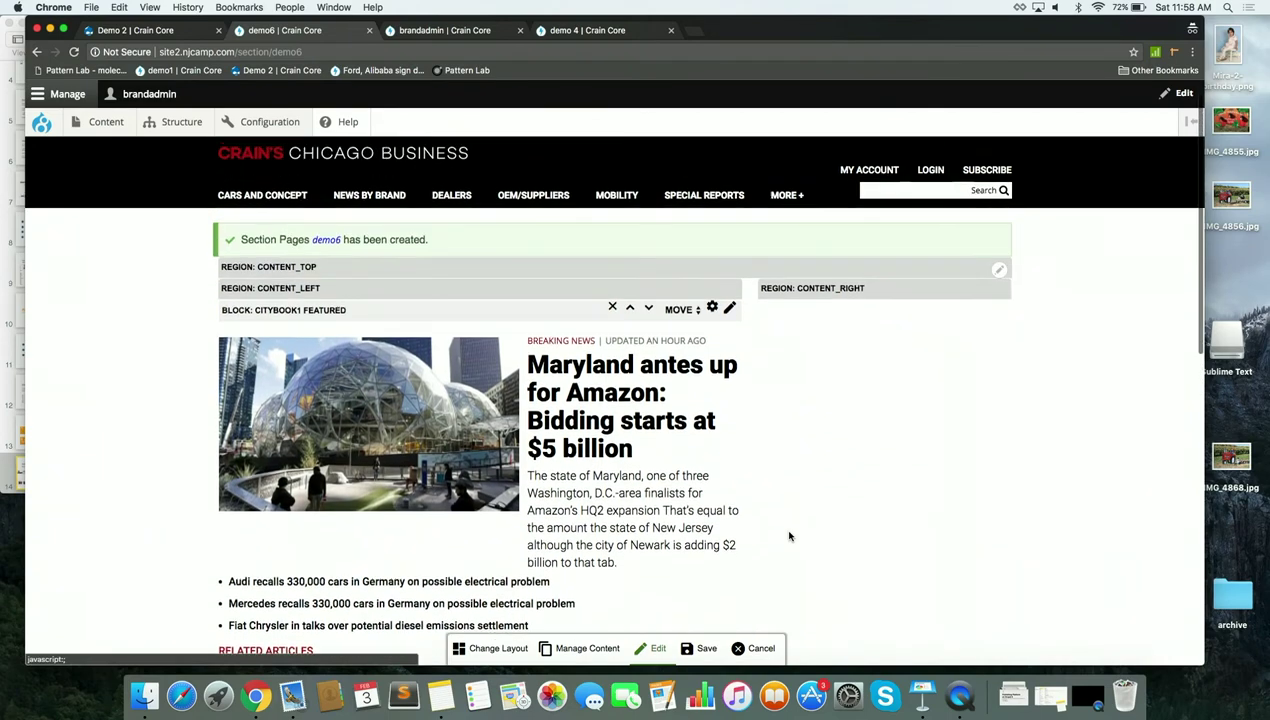
scroll(789, 537, up, 1)
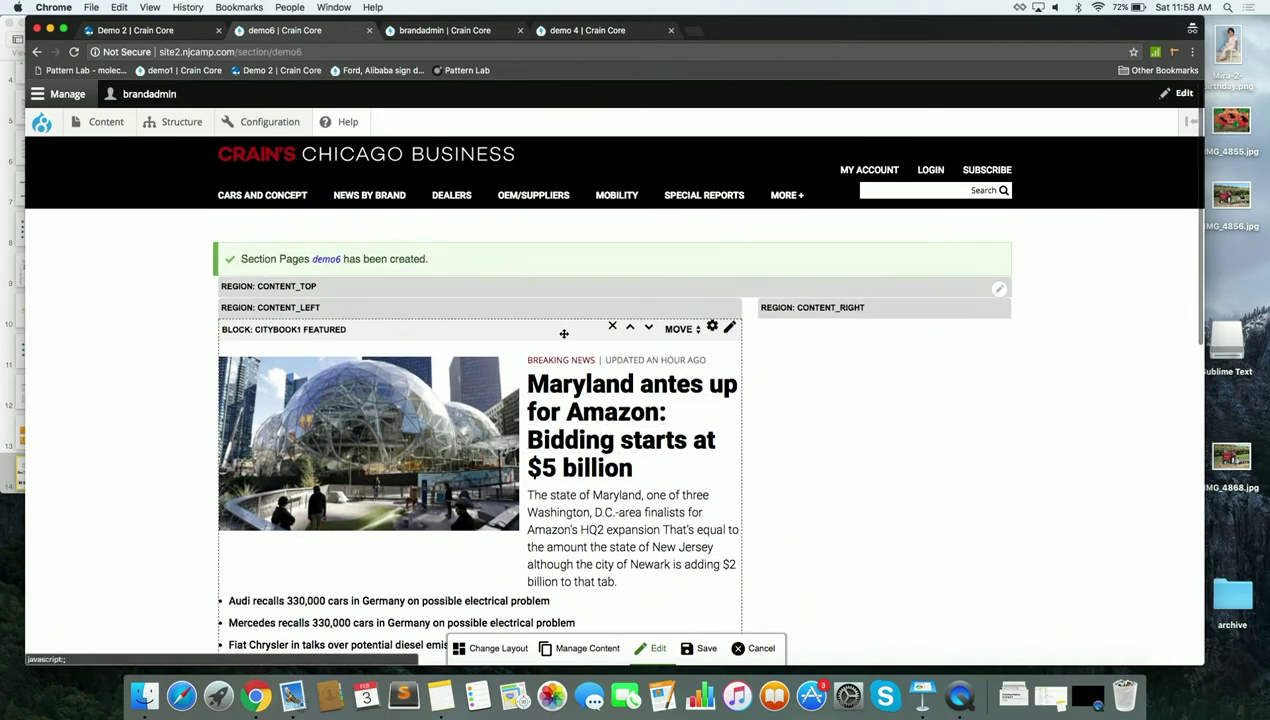
mouse_move(564, 334)
mouse_down()
mouse_move(595, 303)
mouse_move(550, 378)
mouse_move(556, 347)
mouse_up()
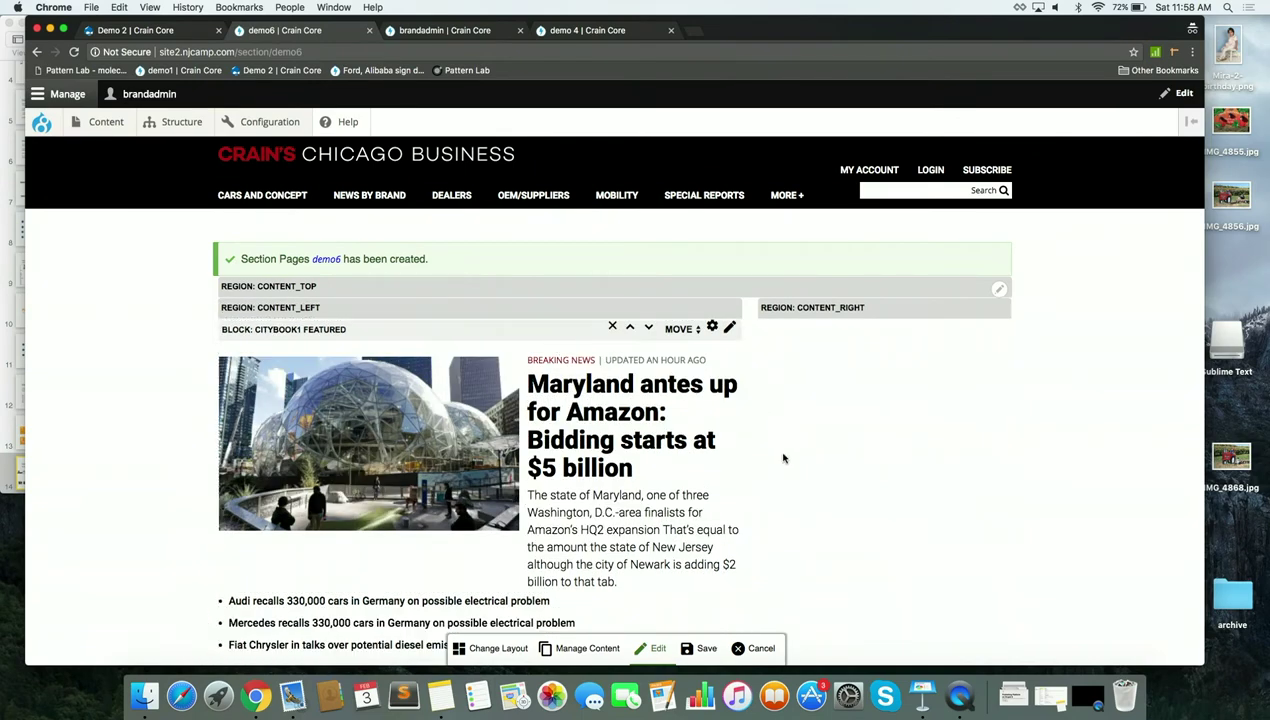
click(706, 648)
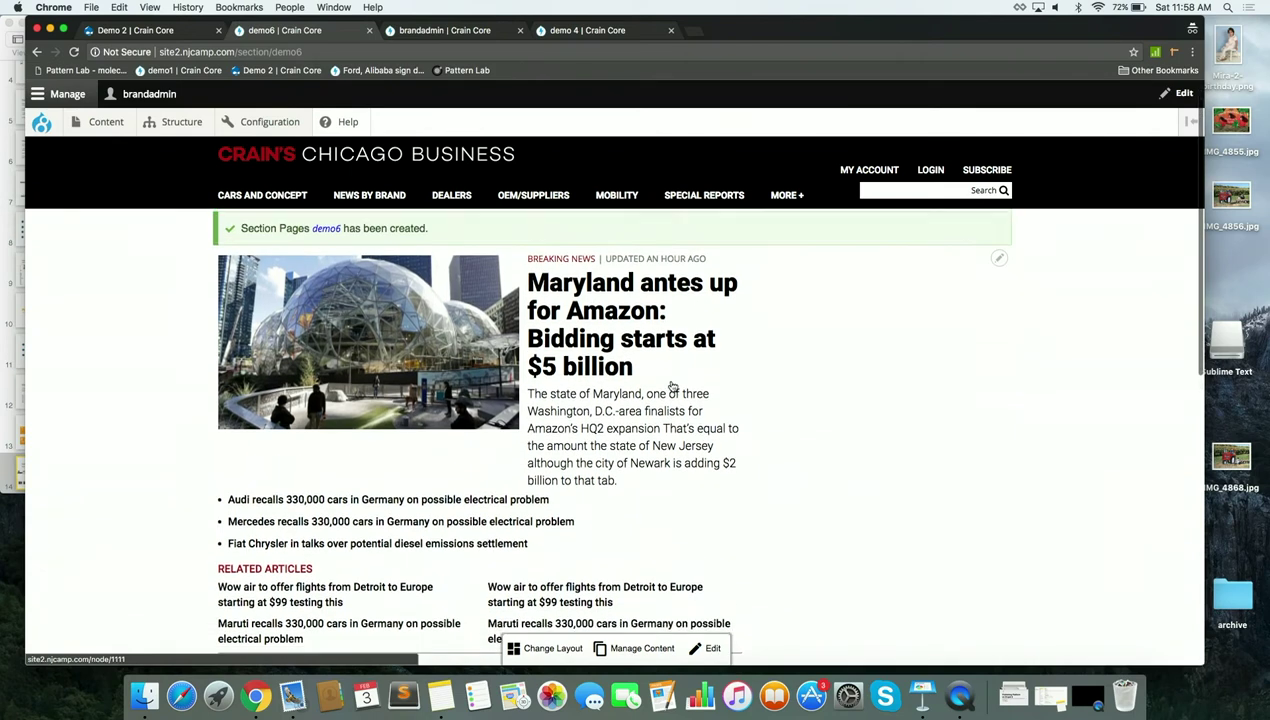
Reopen the page for editing and update the Citybook1 Featured block to the In-Listing view mode.
click(712, 649)
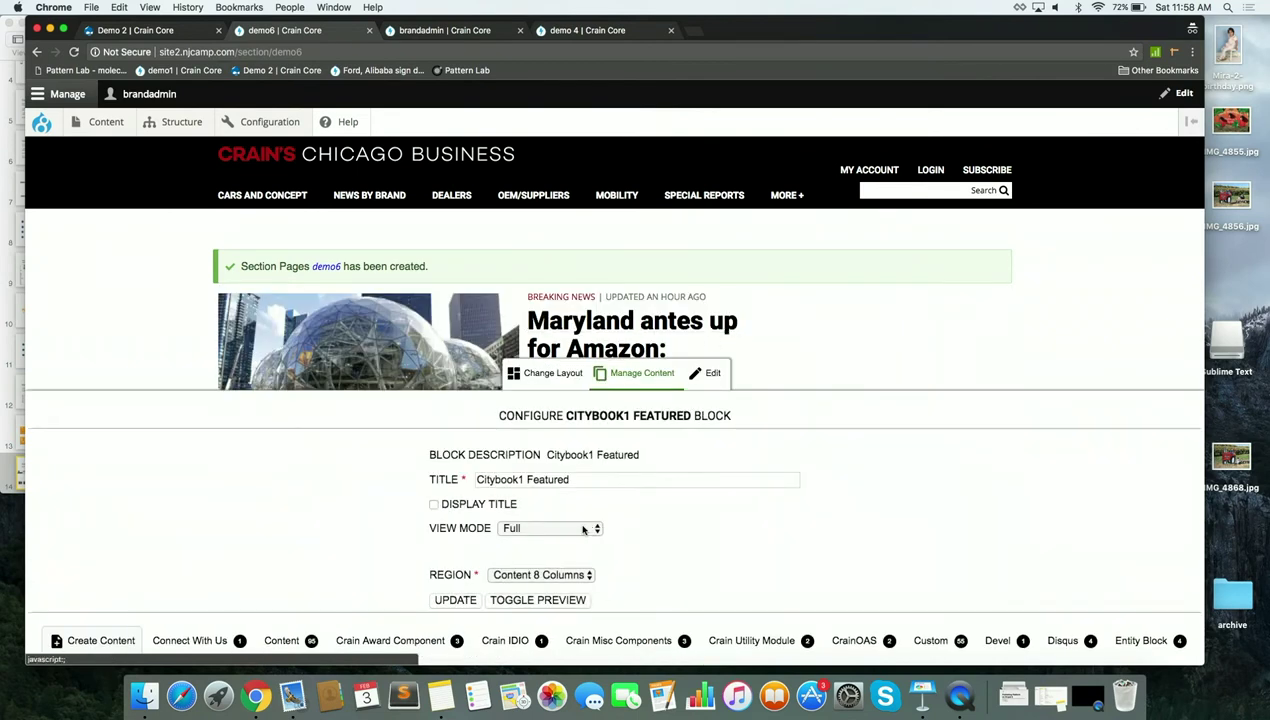
click(583, 530)
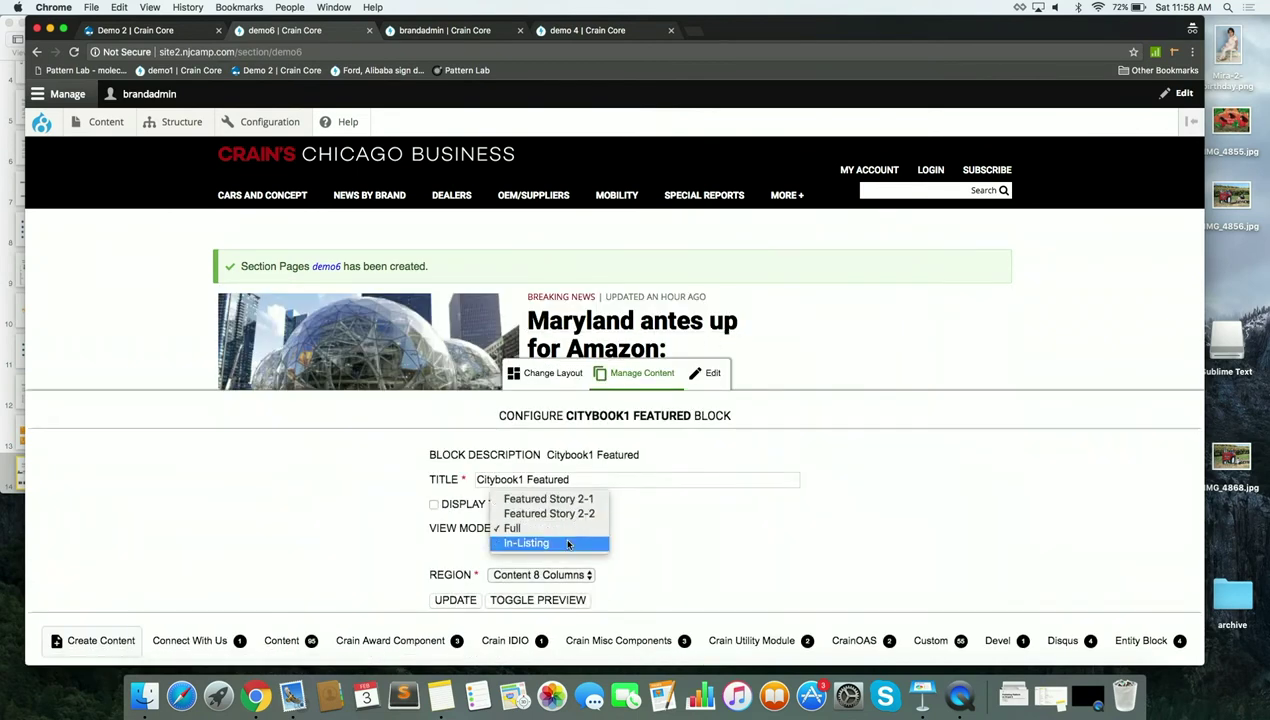
click(566, 543)
click(466, 598)
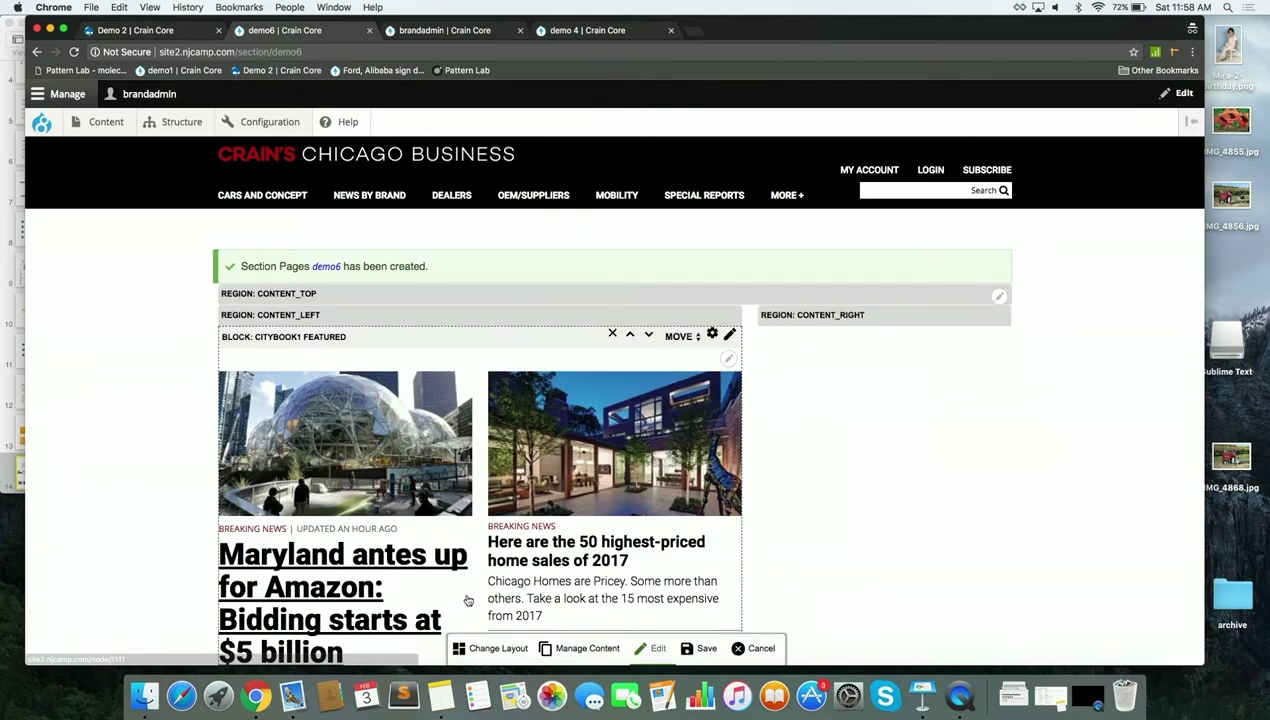
scroll(769, 536, down, 5)
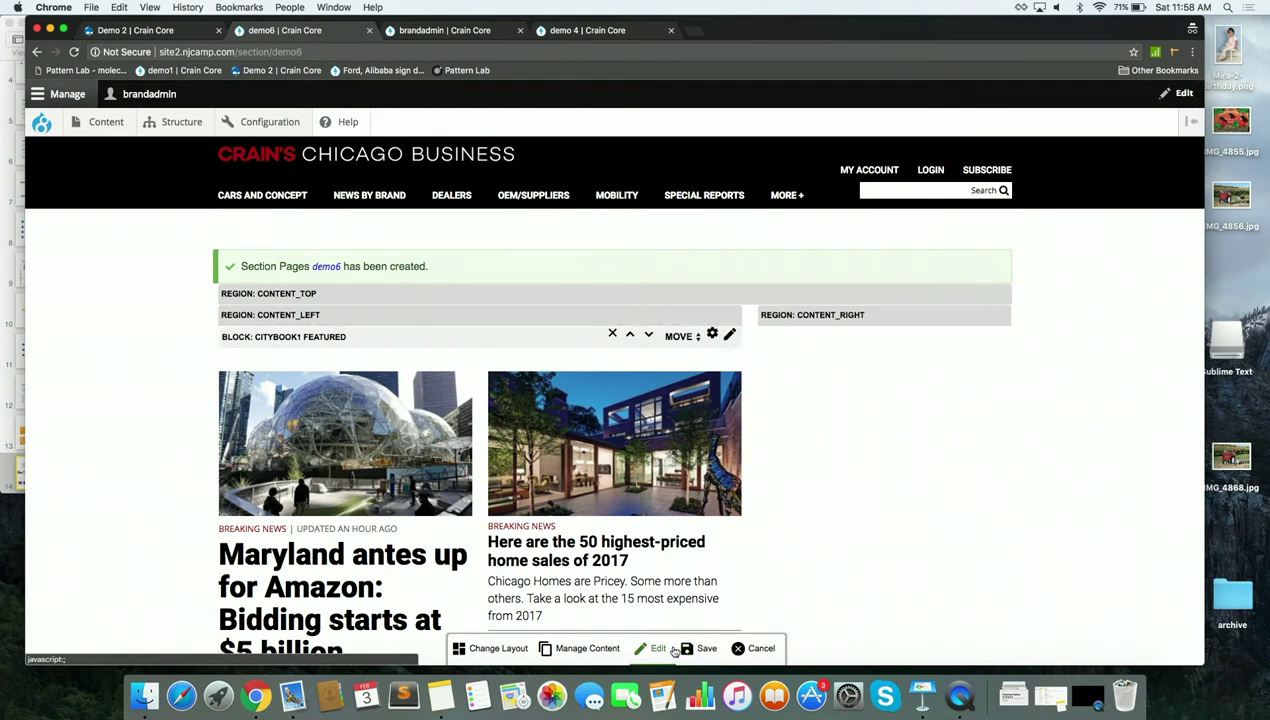
Set the Citybook1 Featured block's view mode to Featured Story 2-1, update it, and save the page.
click(710, 336)
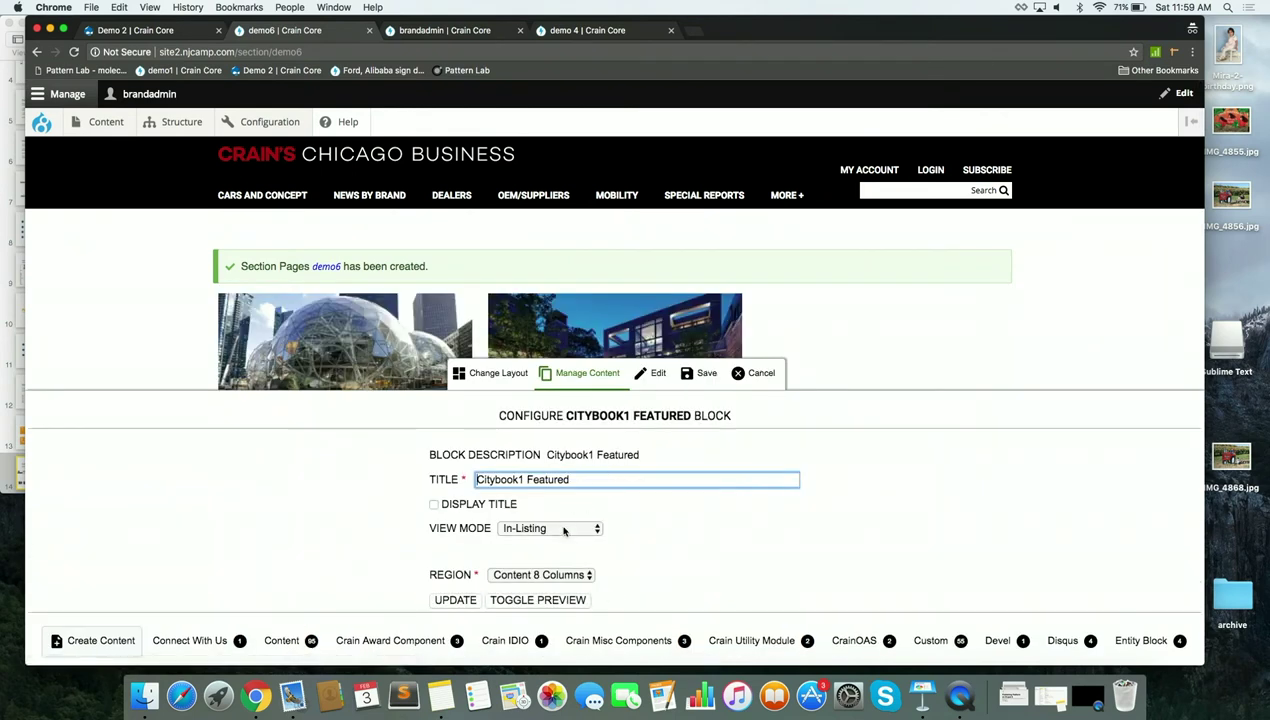
click(563, 531)
click(553, 483)
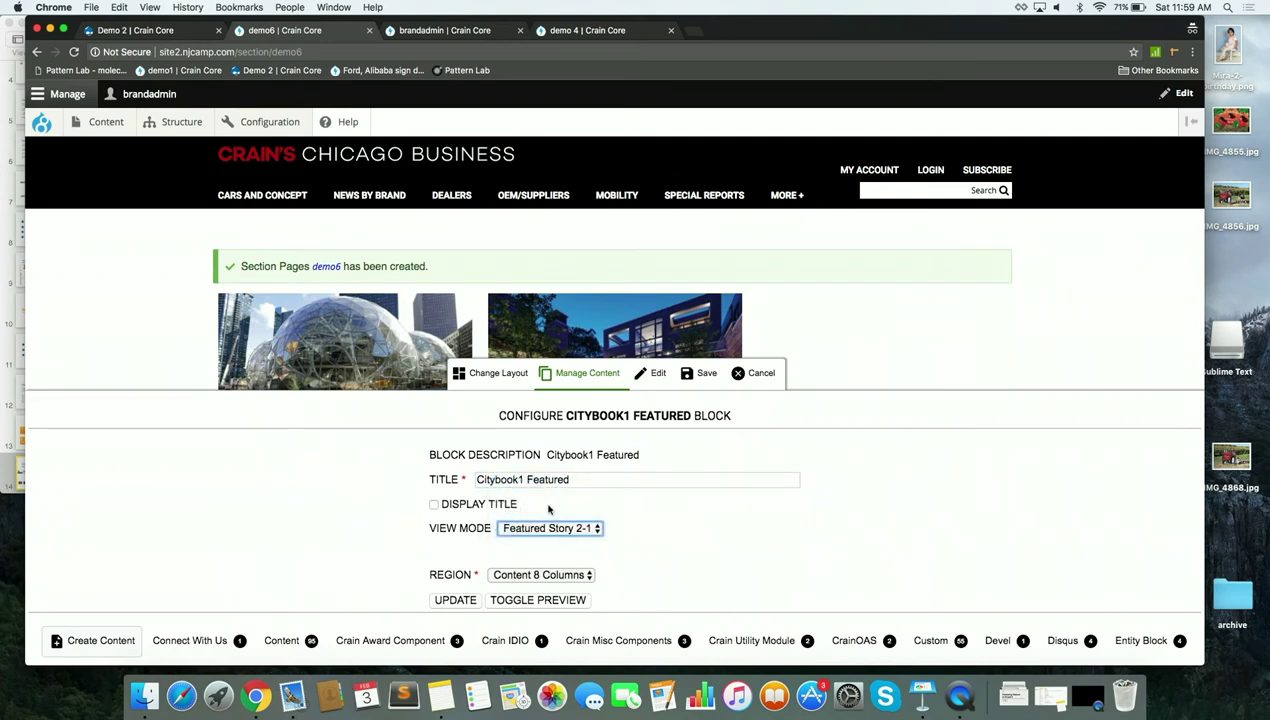
click(455, 600)
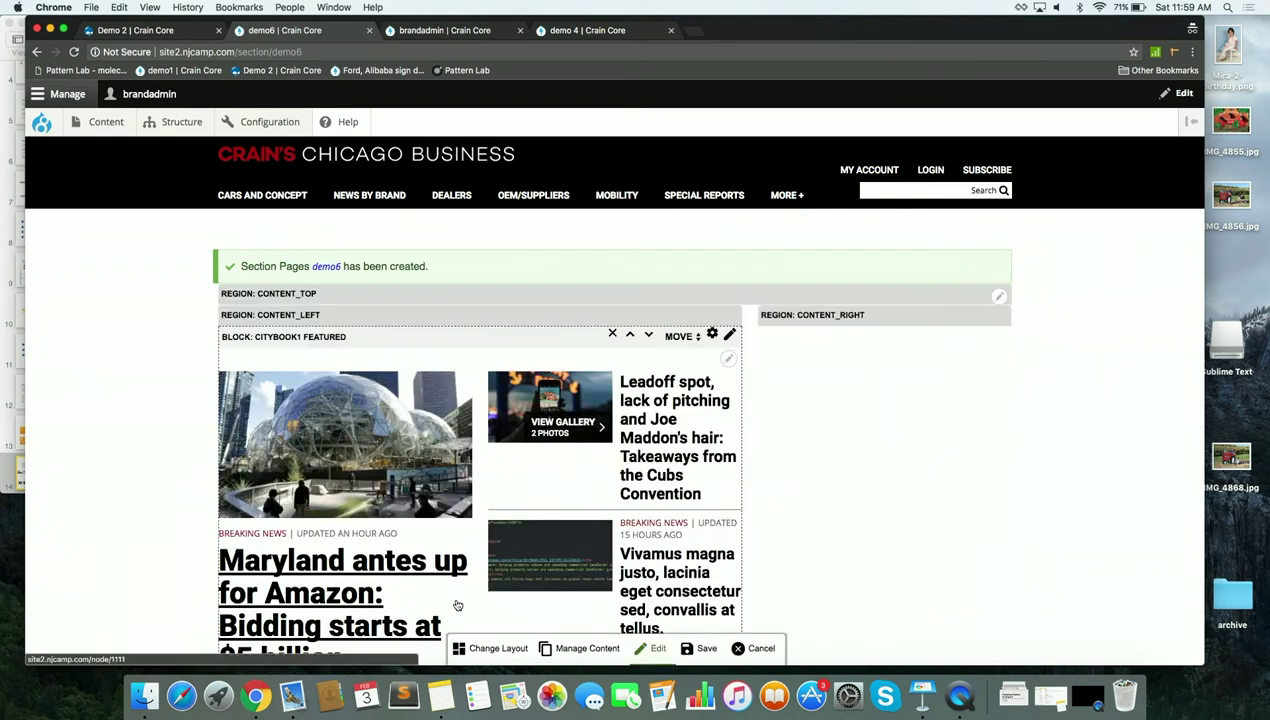
click(688, 652)
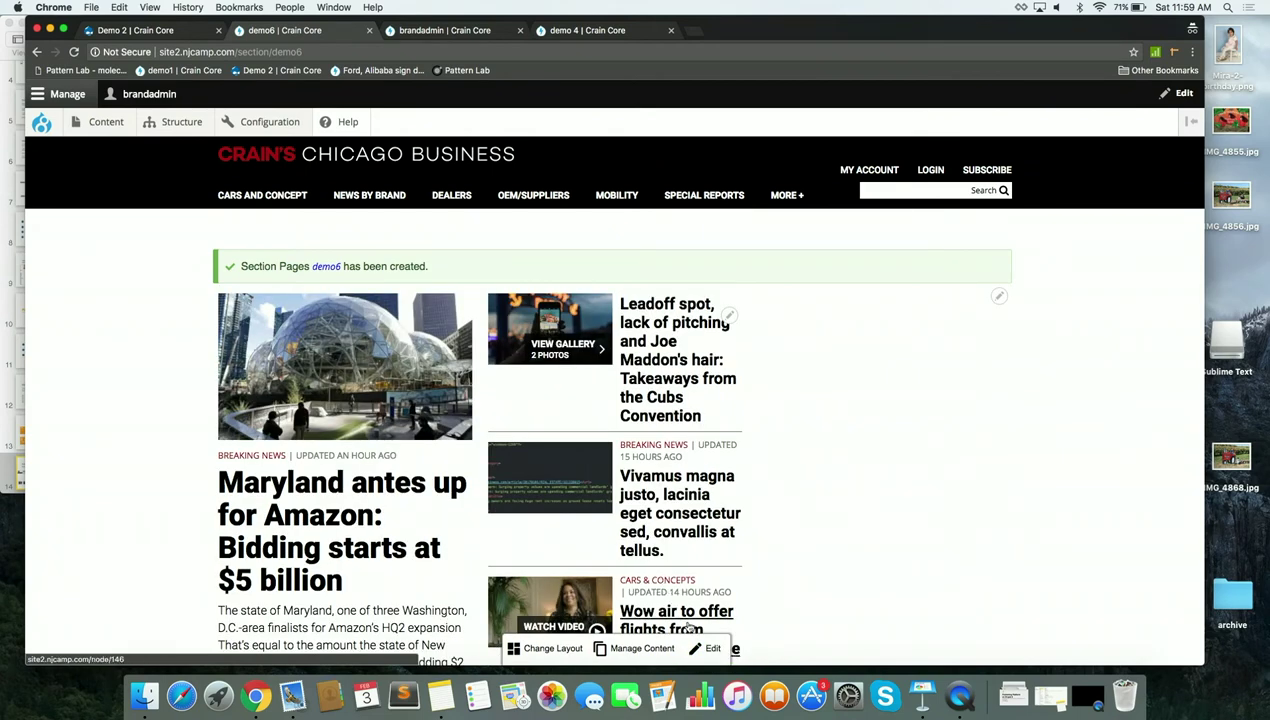
Move the Citybook1 Featured block from the content_left region to the content_top region and save the page.
click(708, 648)
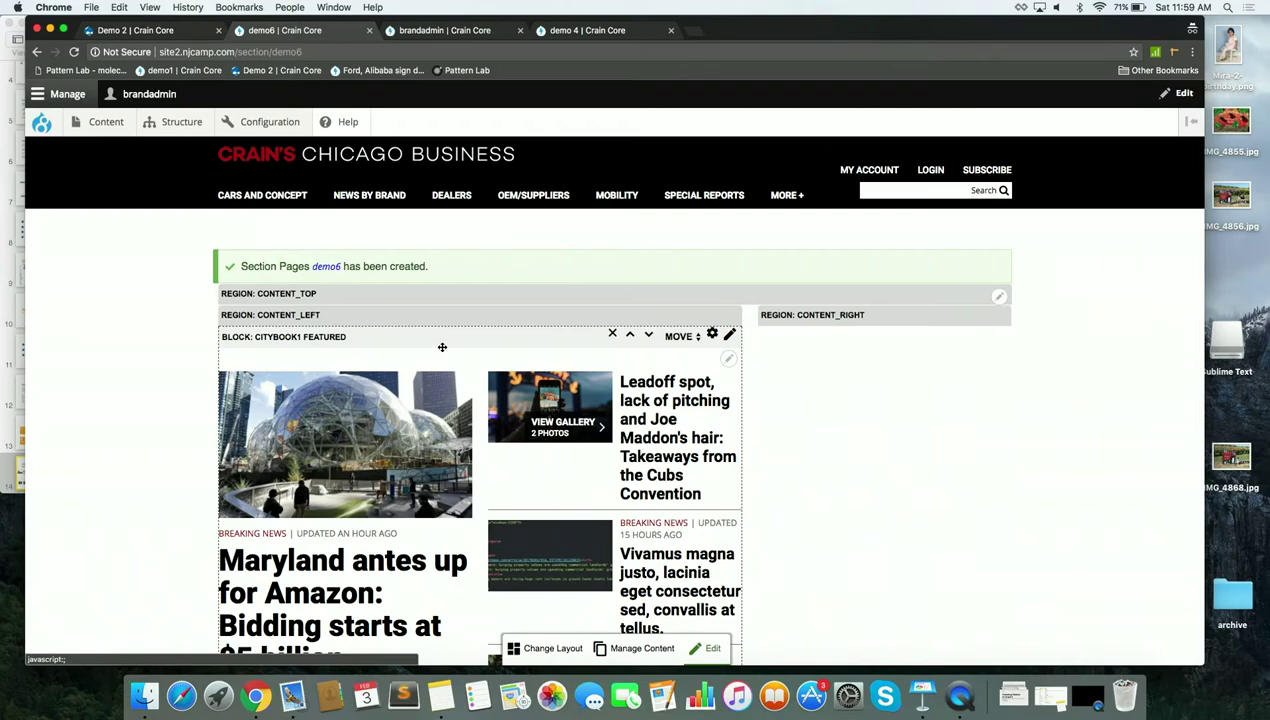
drag(442, 347, 454, 311)
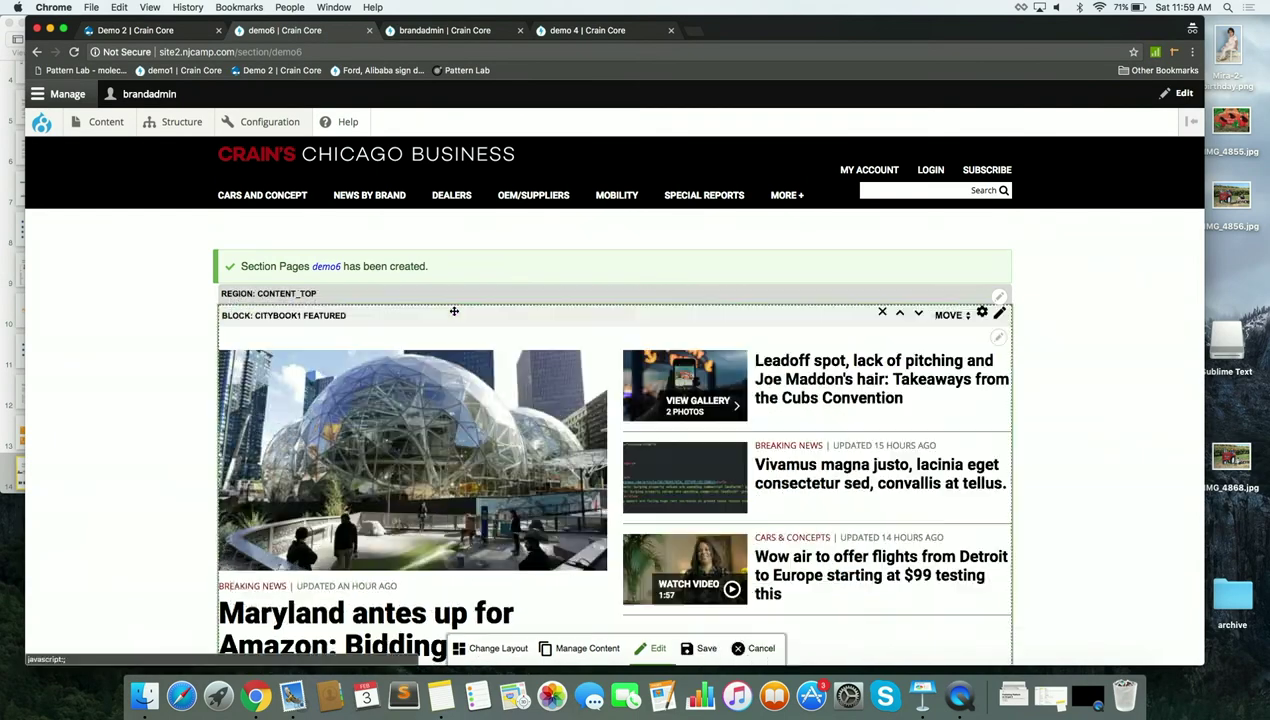
click(702, 650)
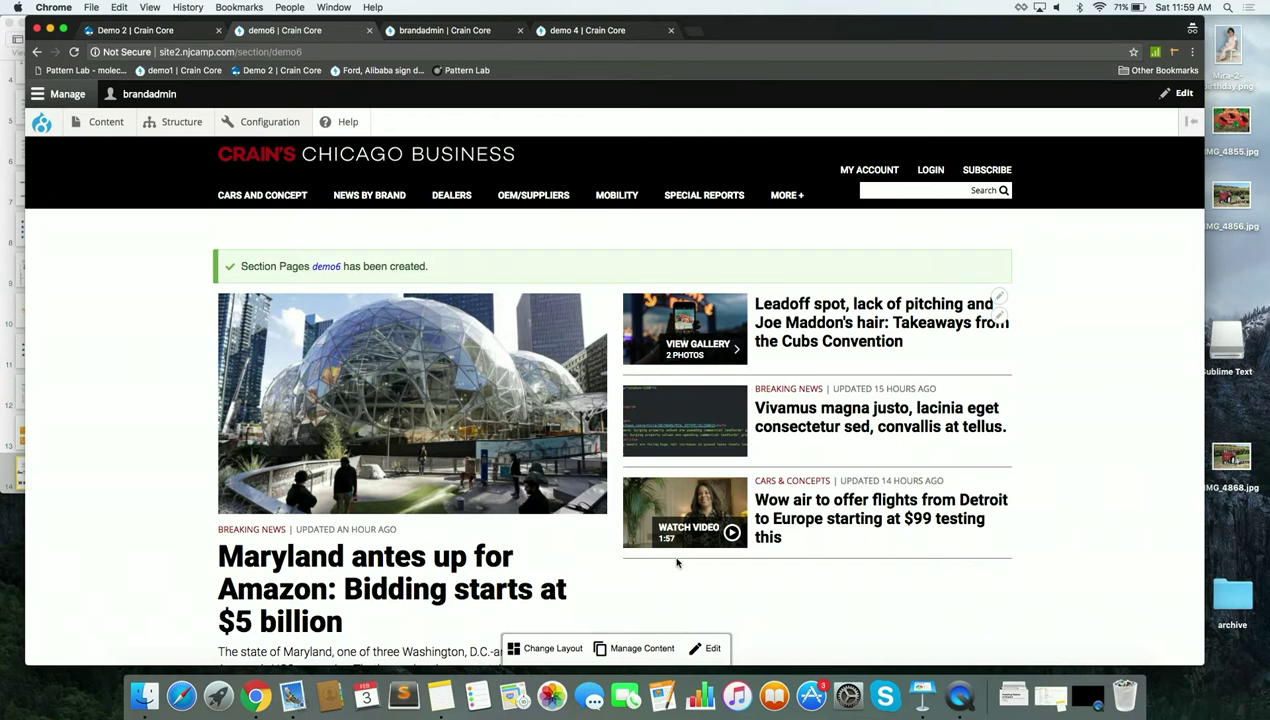
Replace the Citybook1 Featured block's featured article with "Ford recalls 330,000 cars in Germany on possible electrical problem" and update the block.
click(703, 649)
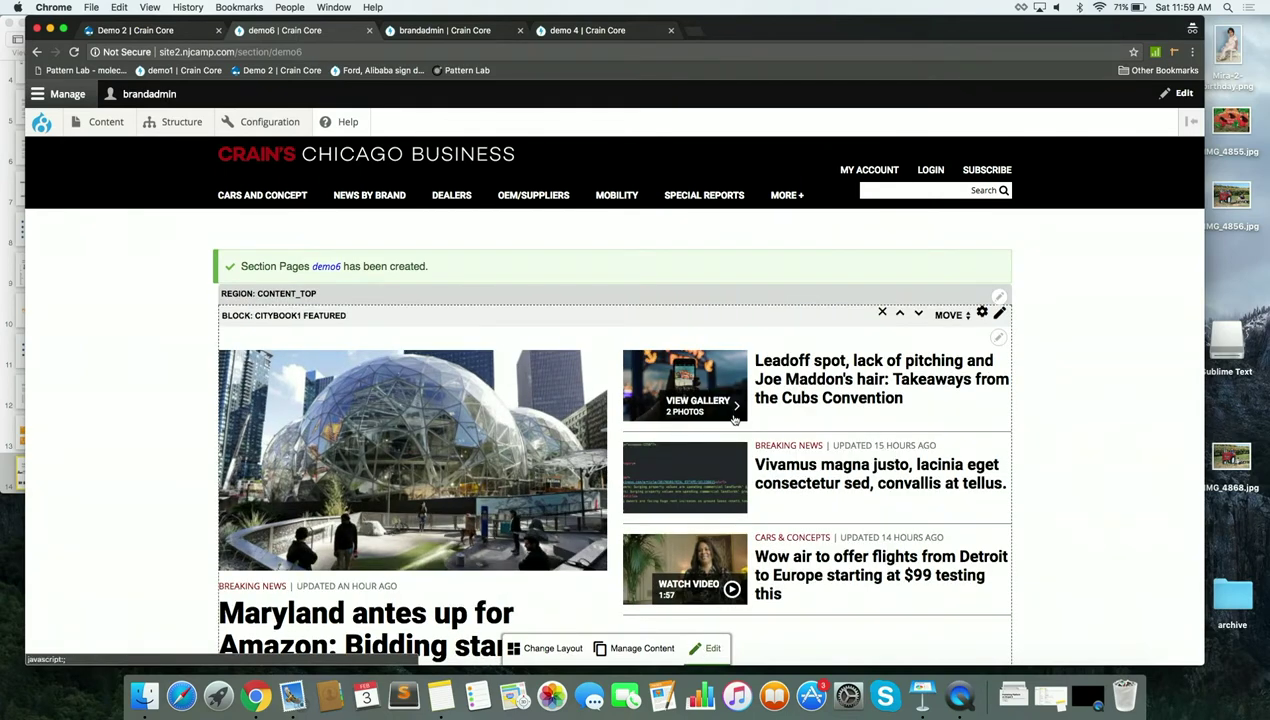
click(1000, 316)
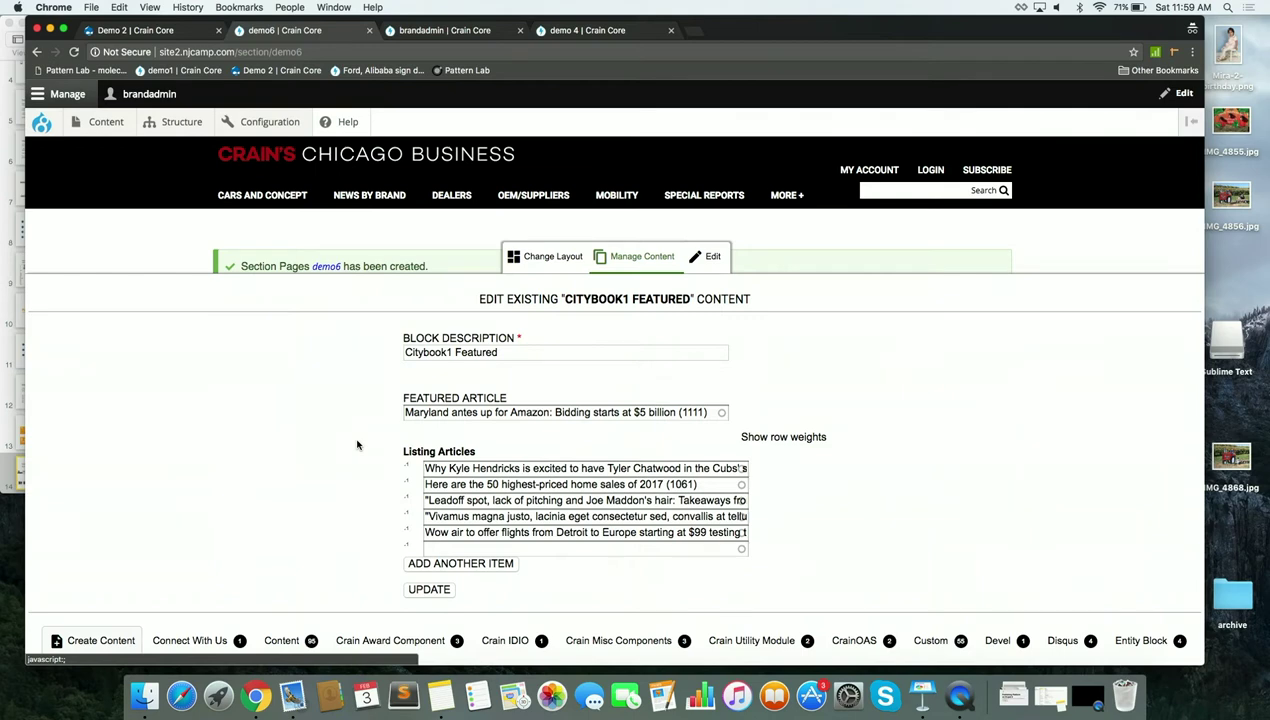
triple_click(435, 412)
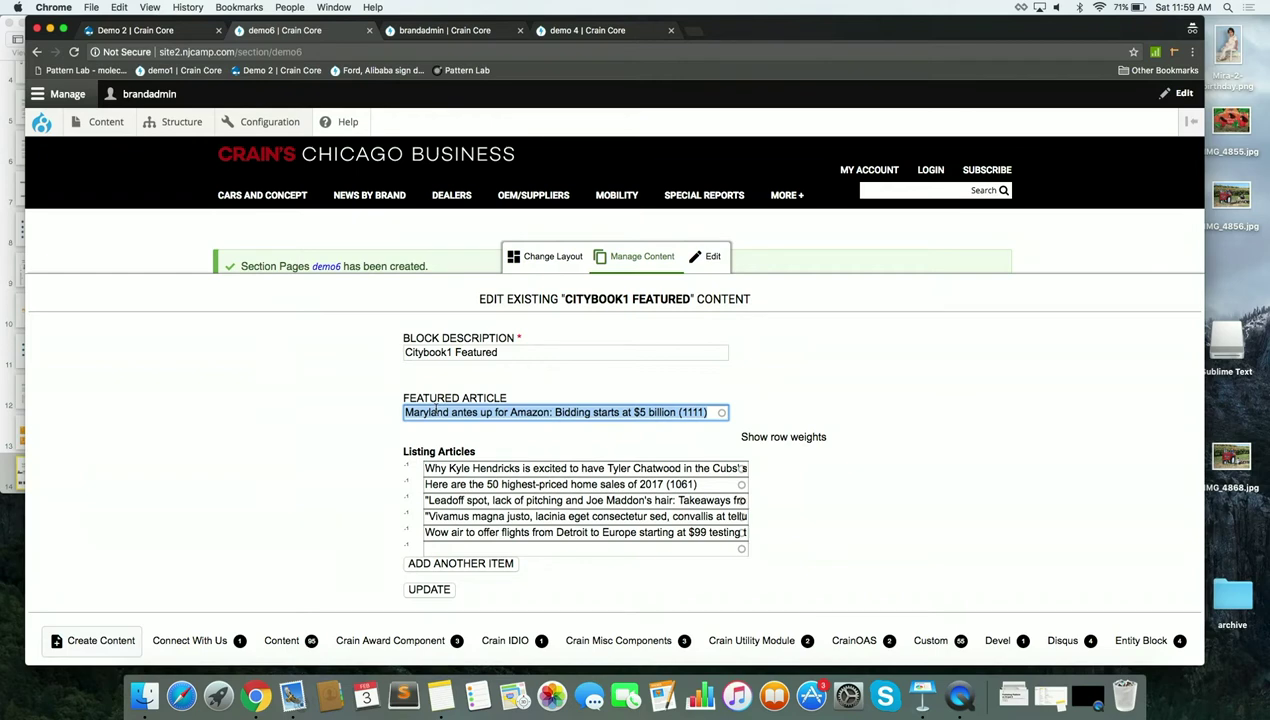
click(330, 516)
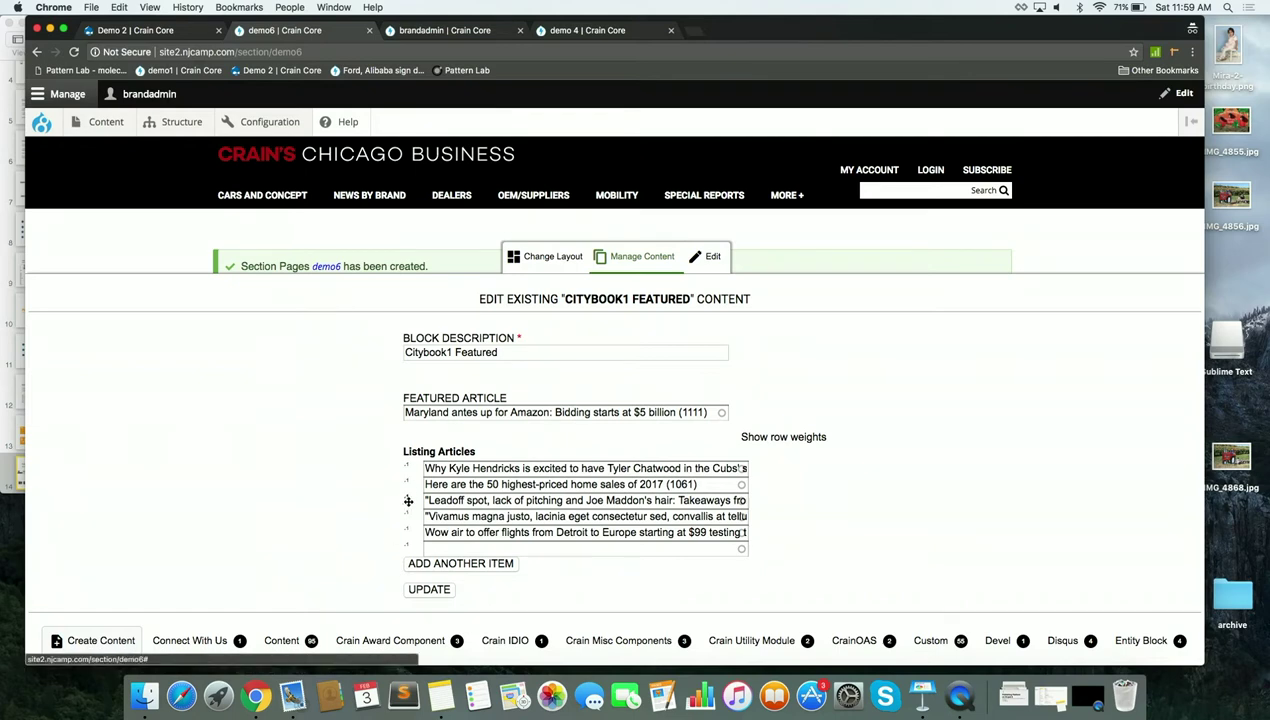
triple_click(450, 412)
text(f)
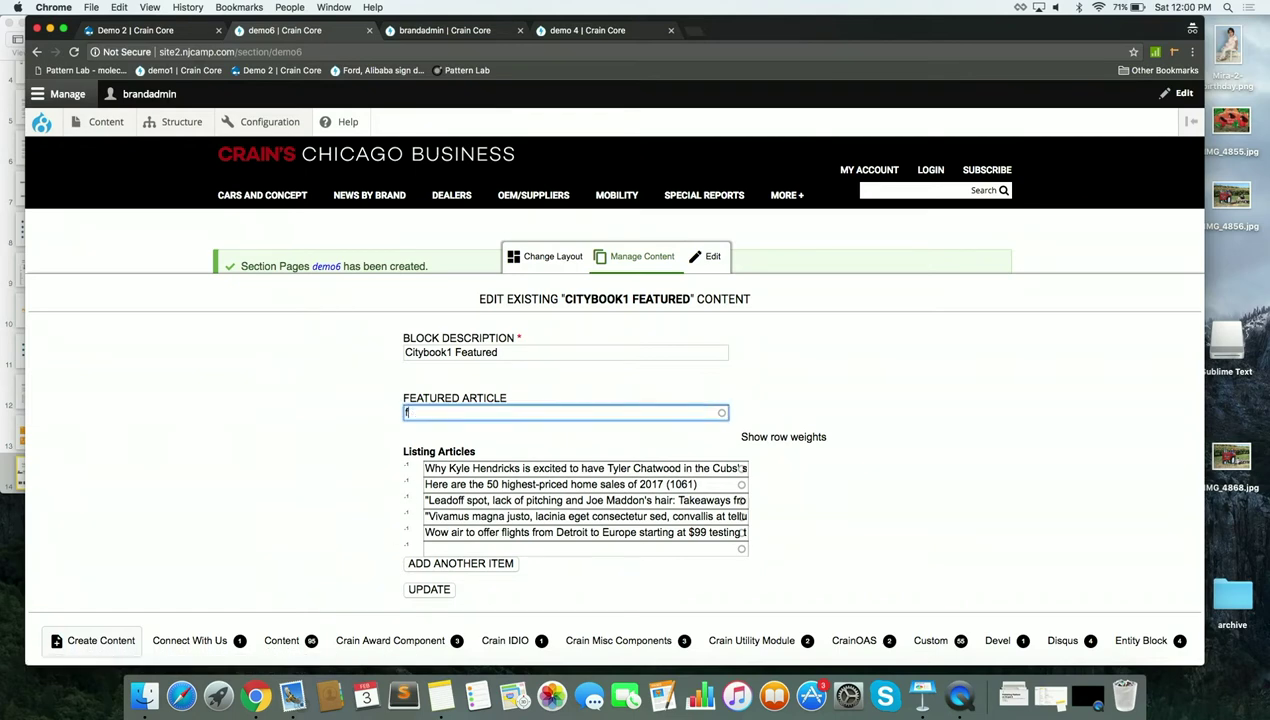
text(o)
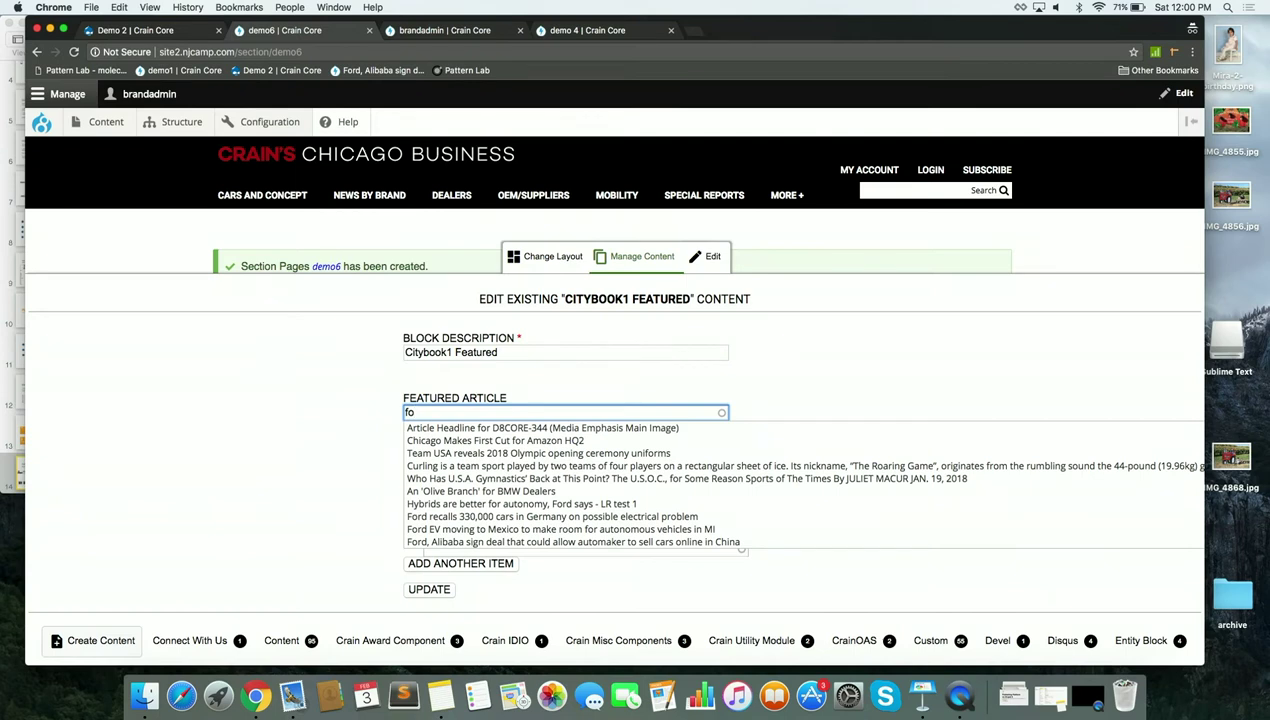
click(455, 517)
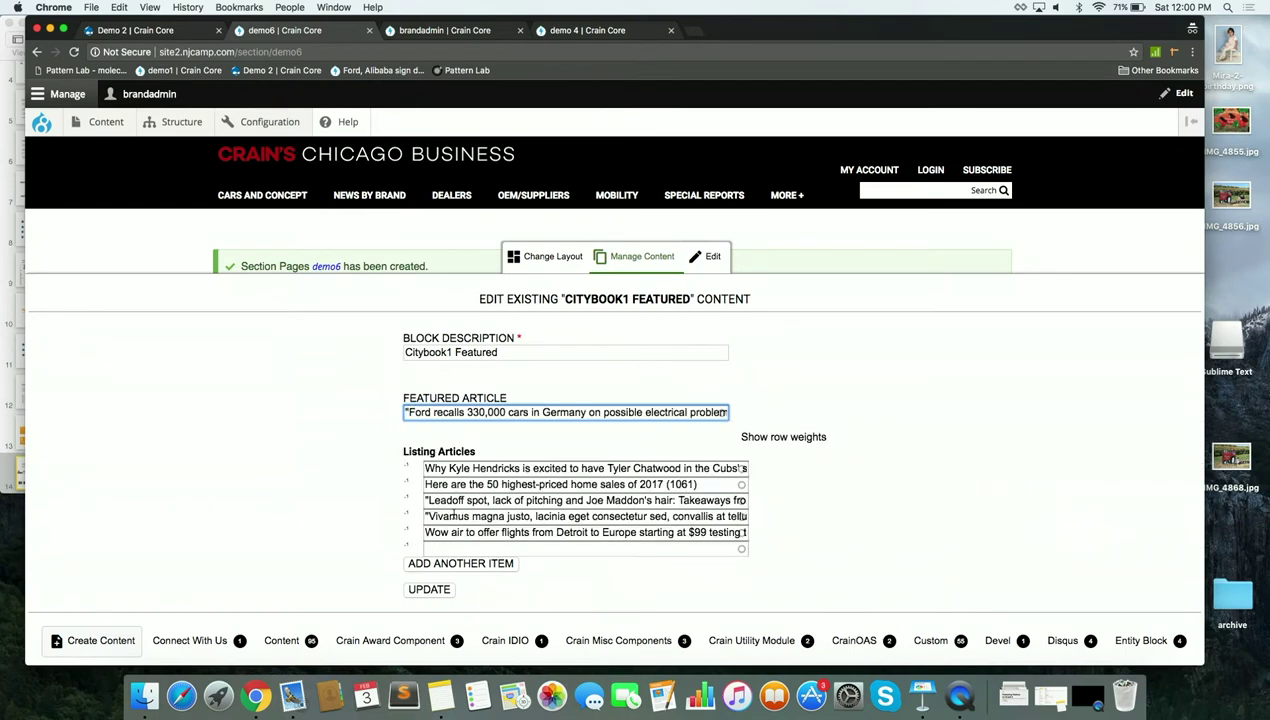
click(429, 590)
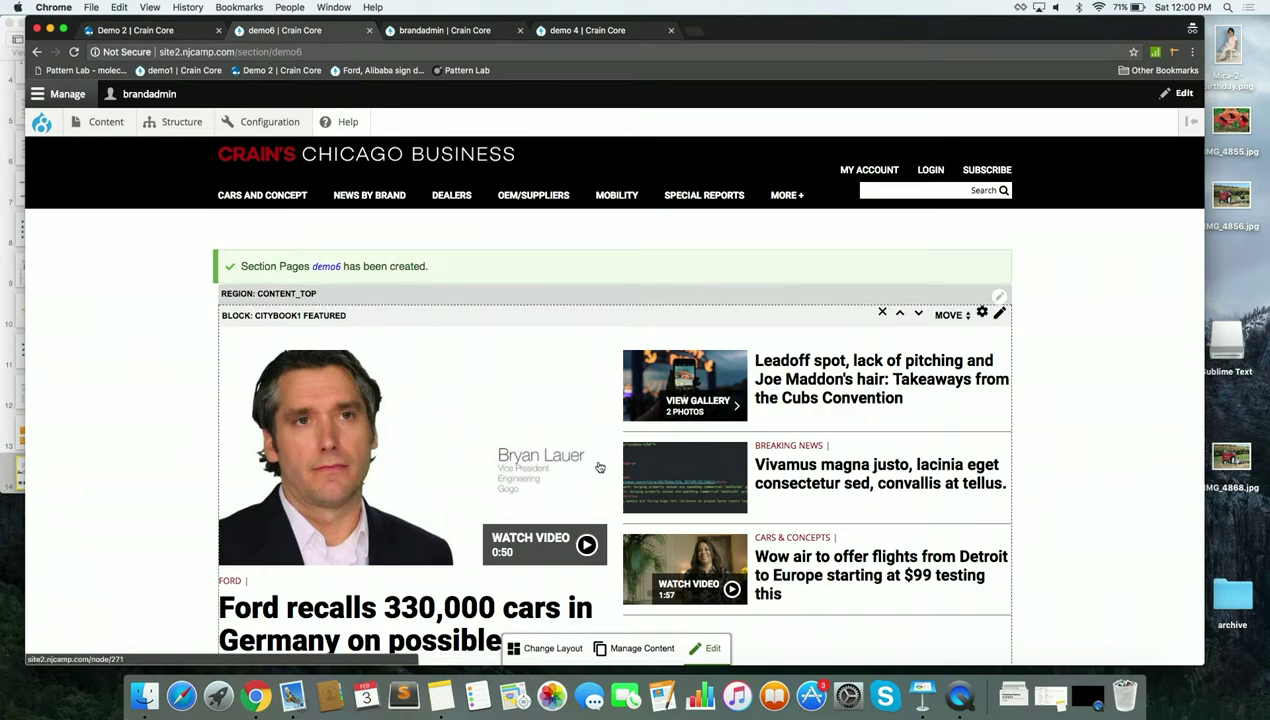
Search the placeable blocks for "city" and choose Citybook1 Middle V1 for placement on the page.
scroll(600, 480, down, 1)
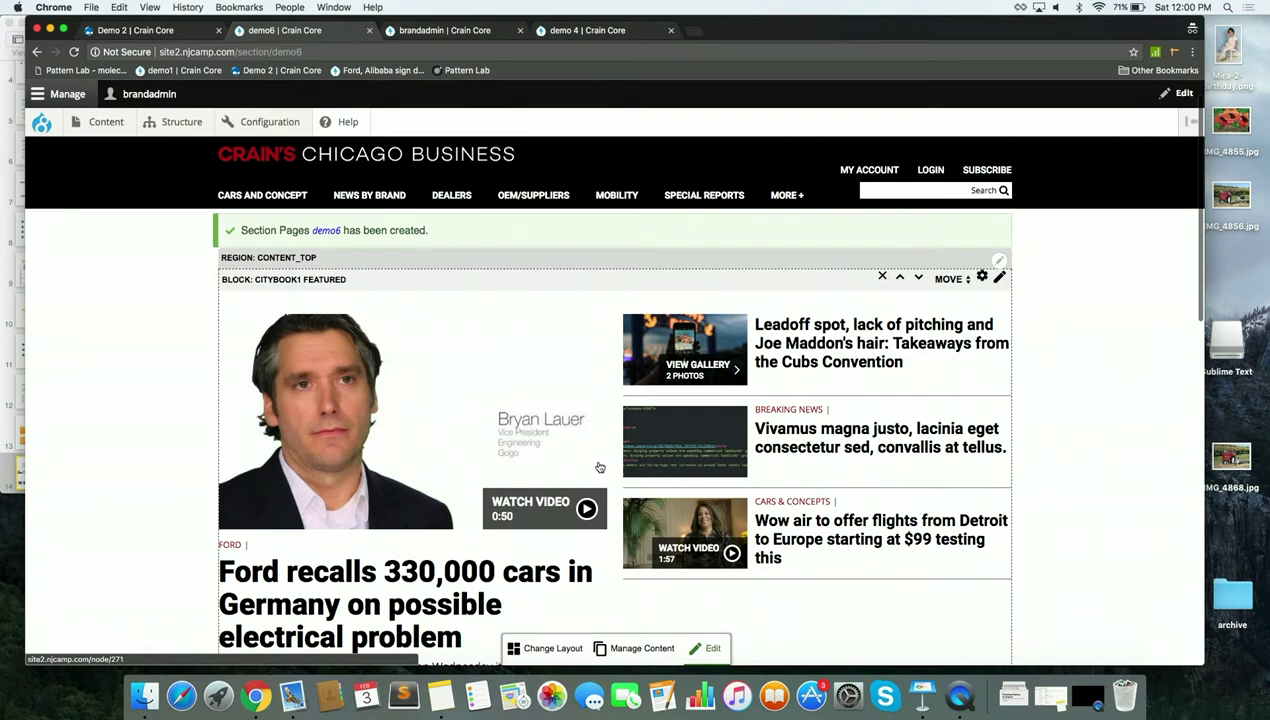
click(710, 648)
scroll(634, 431, down, 6)
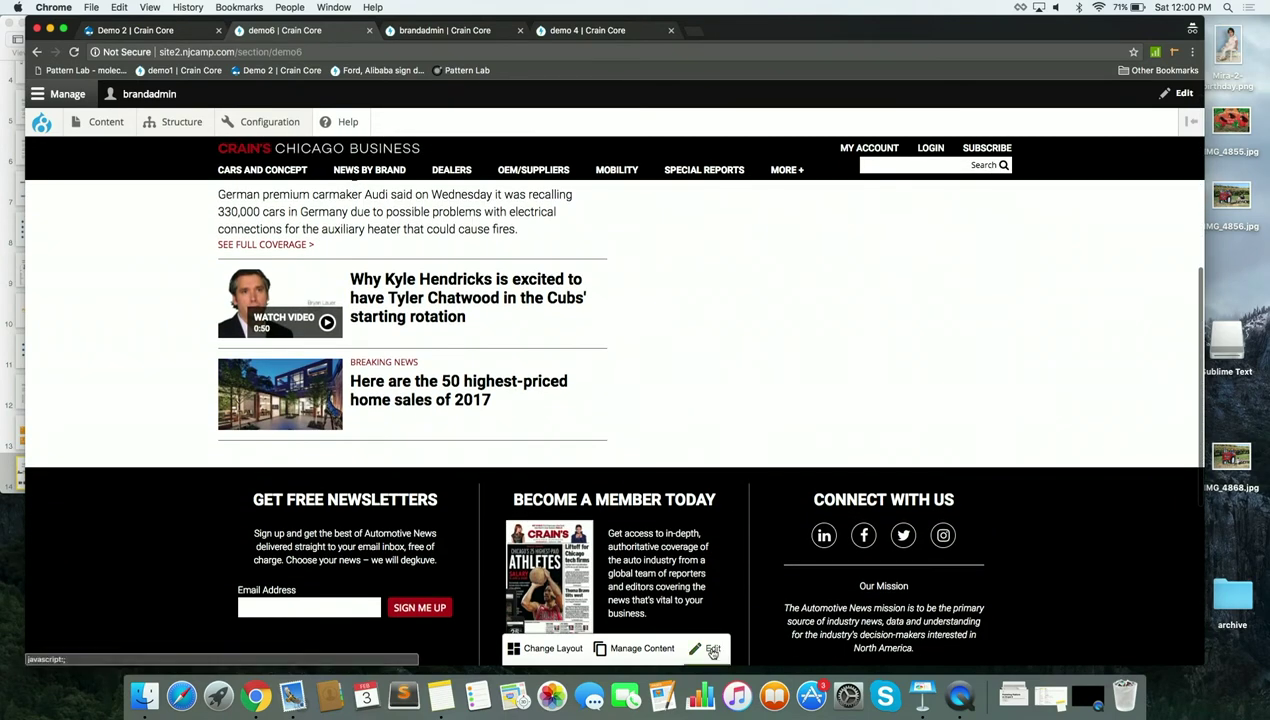
click(645, 648)
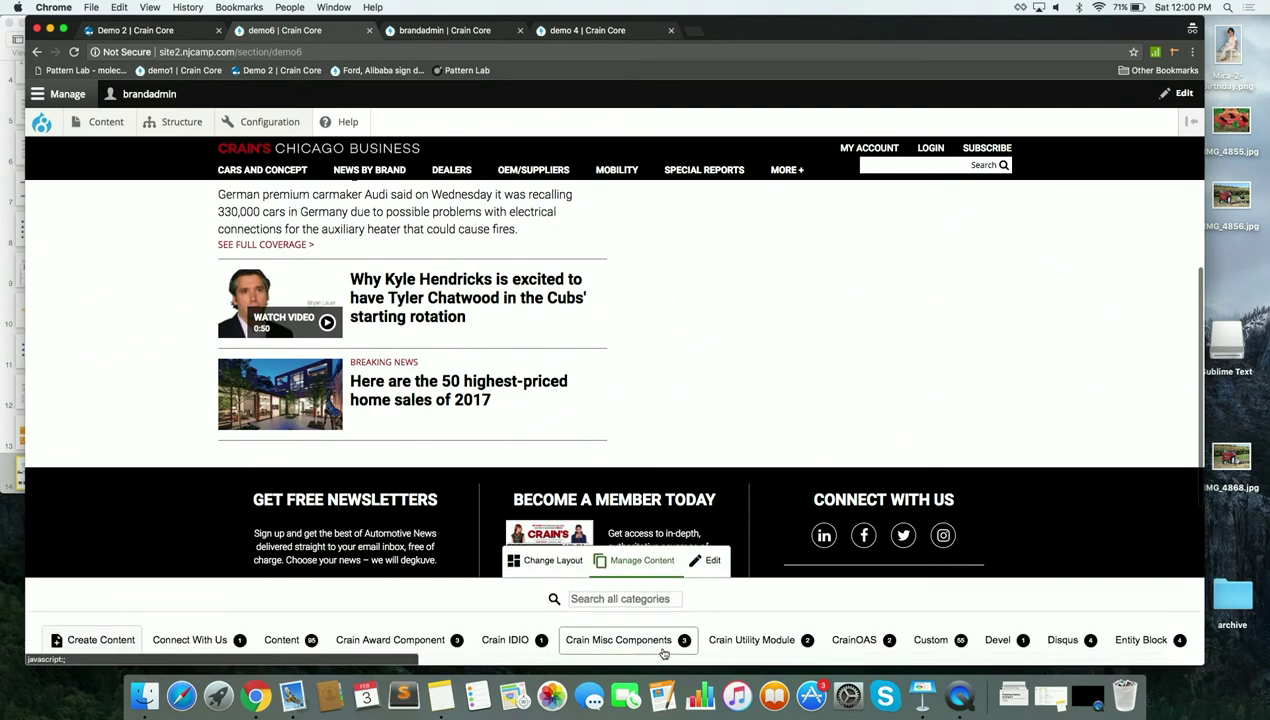
click(600, 599)
text(city)
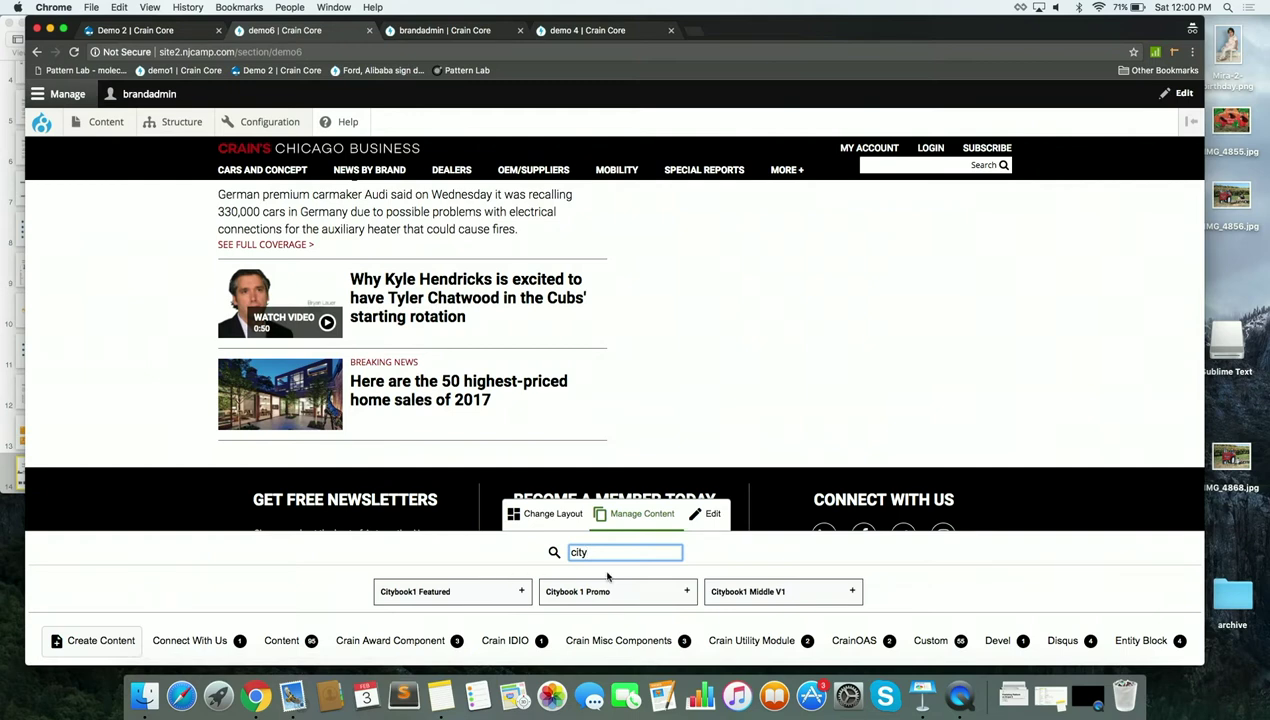
click(745, 591)
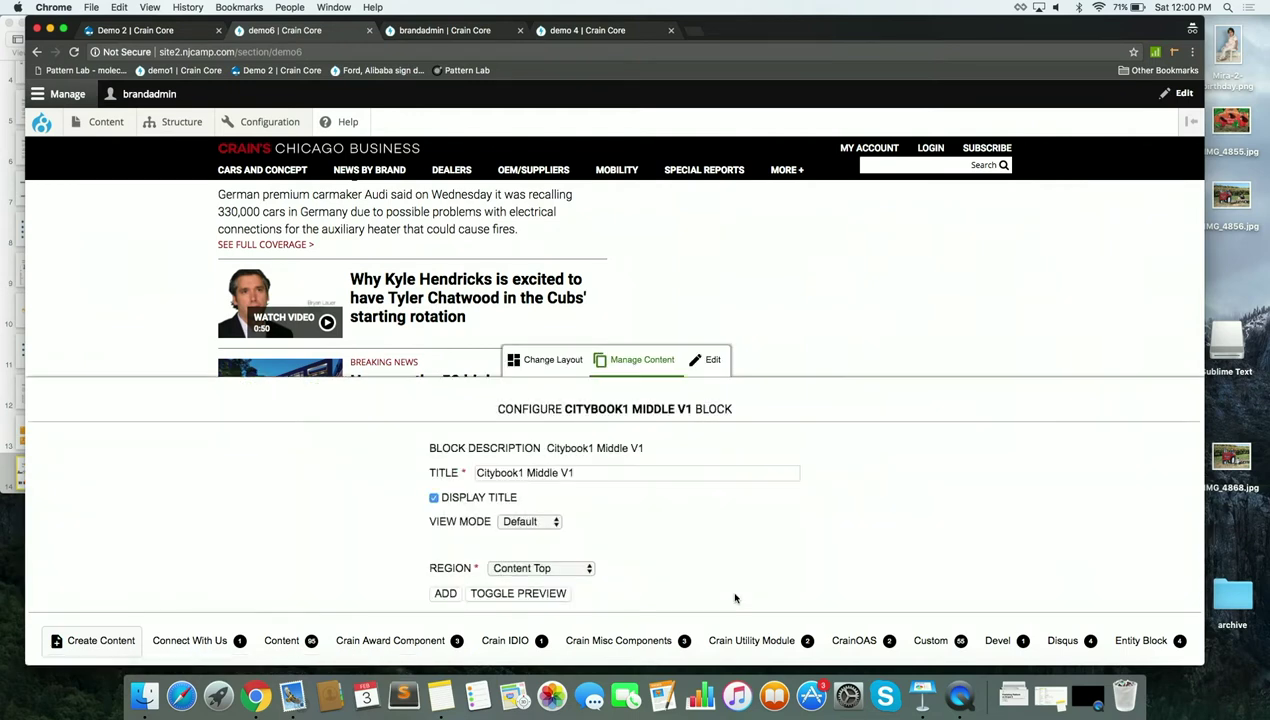
Set the Citybook1 Middle V1 block's view mode to Middle V1, turn off its title display, and add it to the Content Top region.
click(540, 520)
click(528, 536)
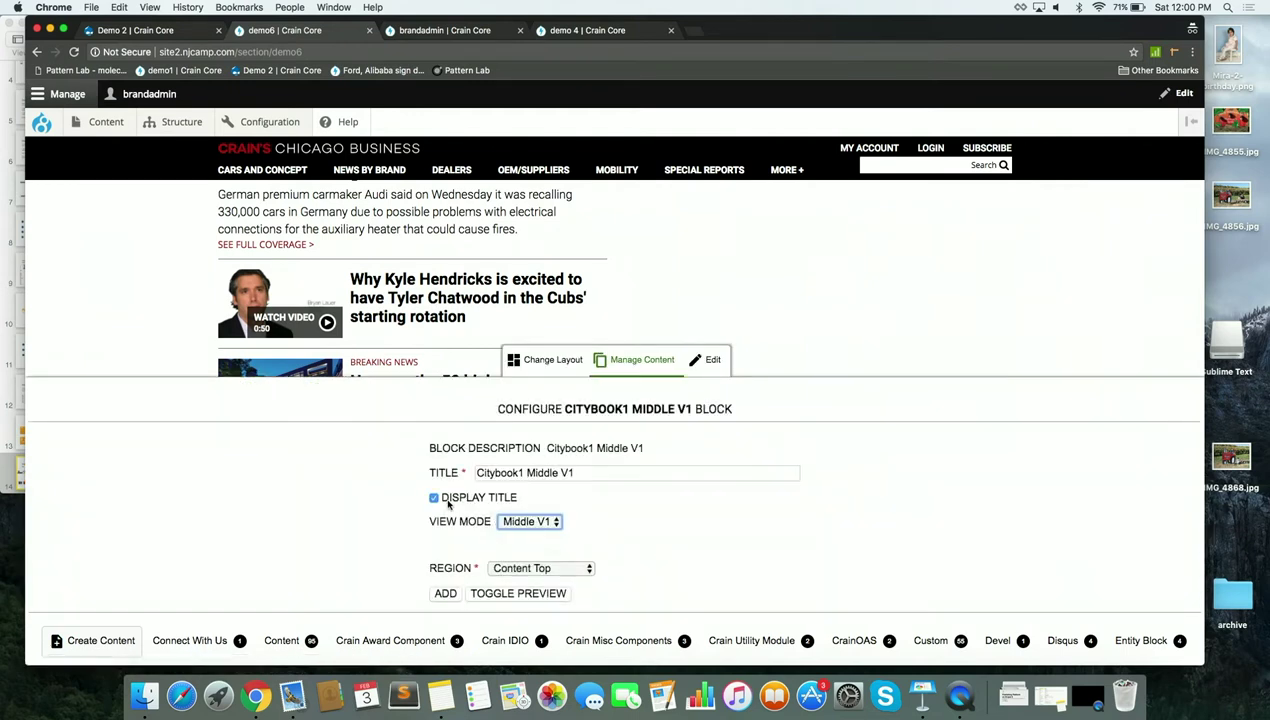
click(434, 505)
click(433, 498)
click(445, 593)
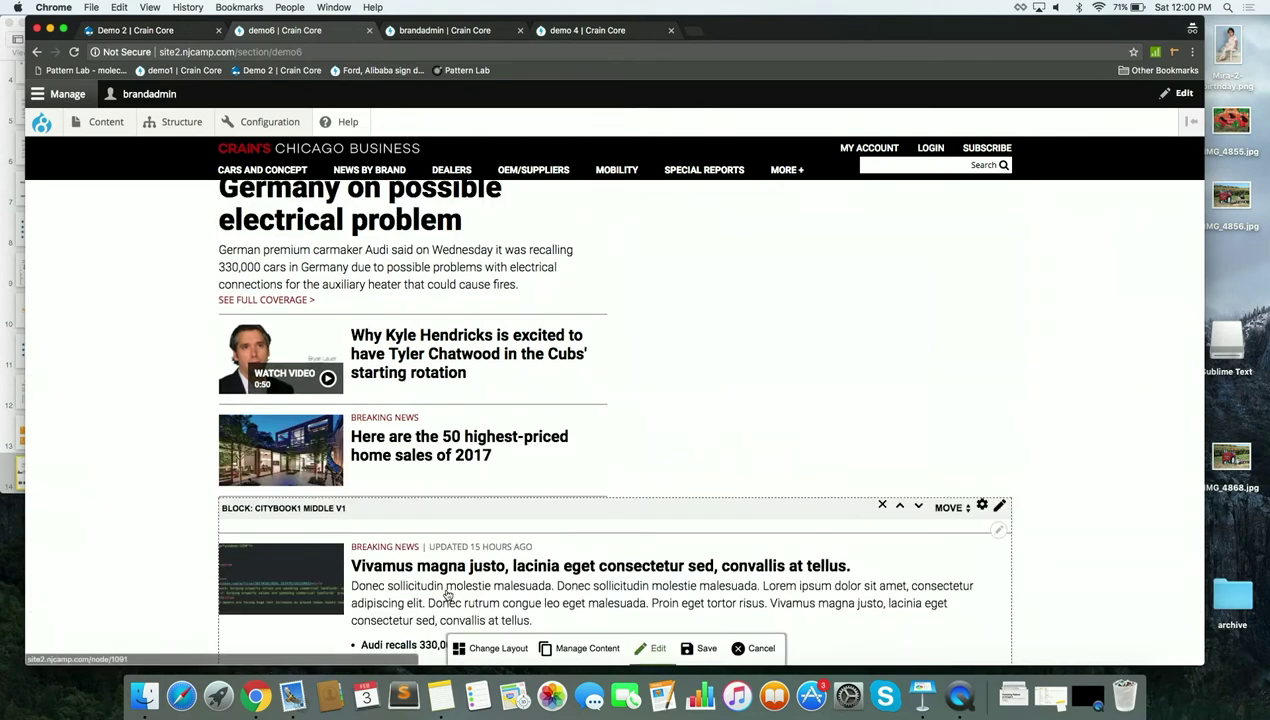
Examine the articles listed in the Citybook1 Middle V1 block and the topics configured in its content form.
scroll(480, 500, down, 7)
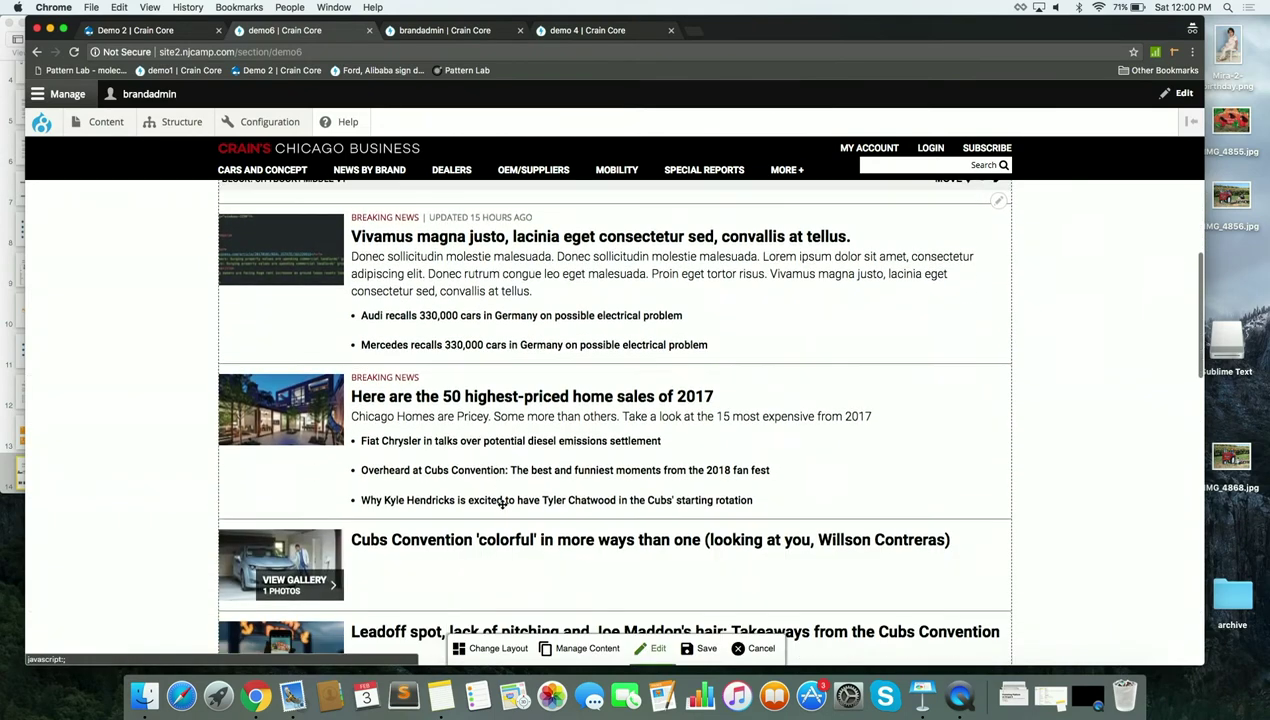
scroll(503, 503, down, 6)
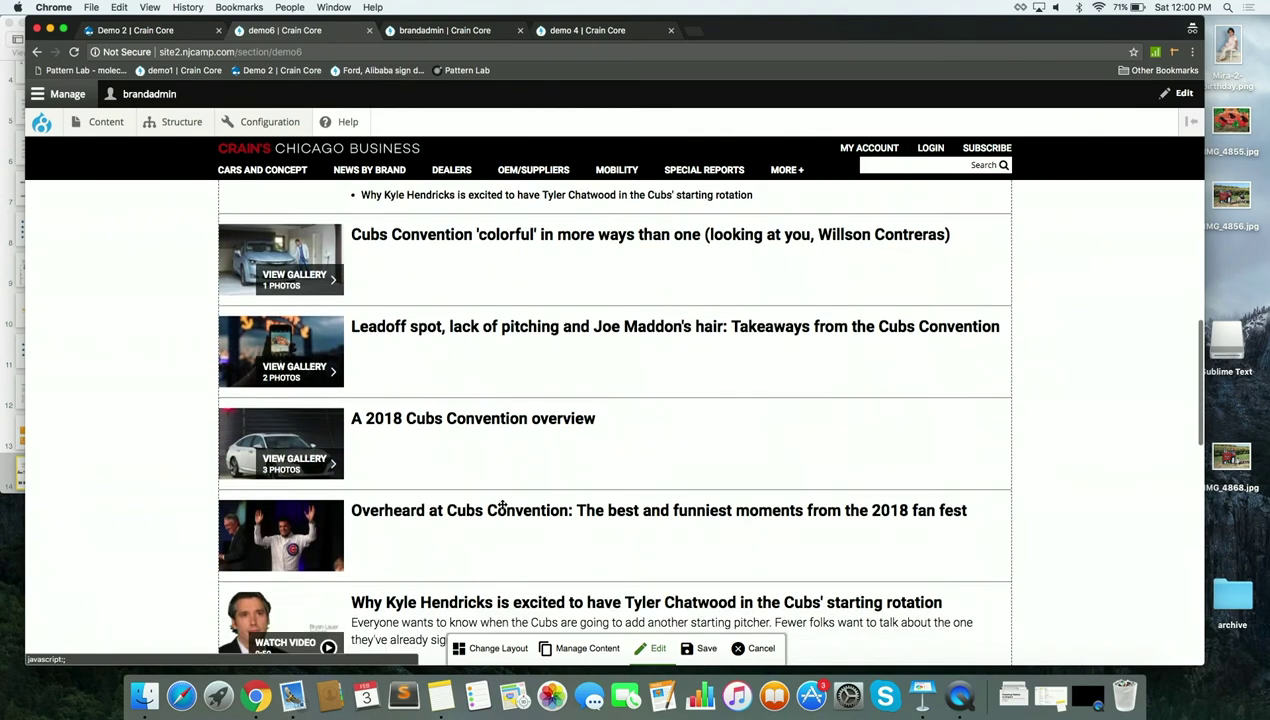
scroll(503, 506, down, 9)
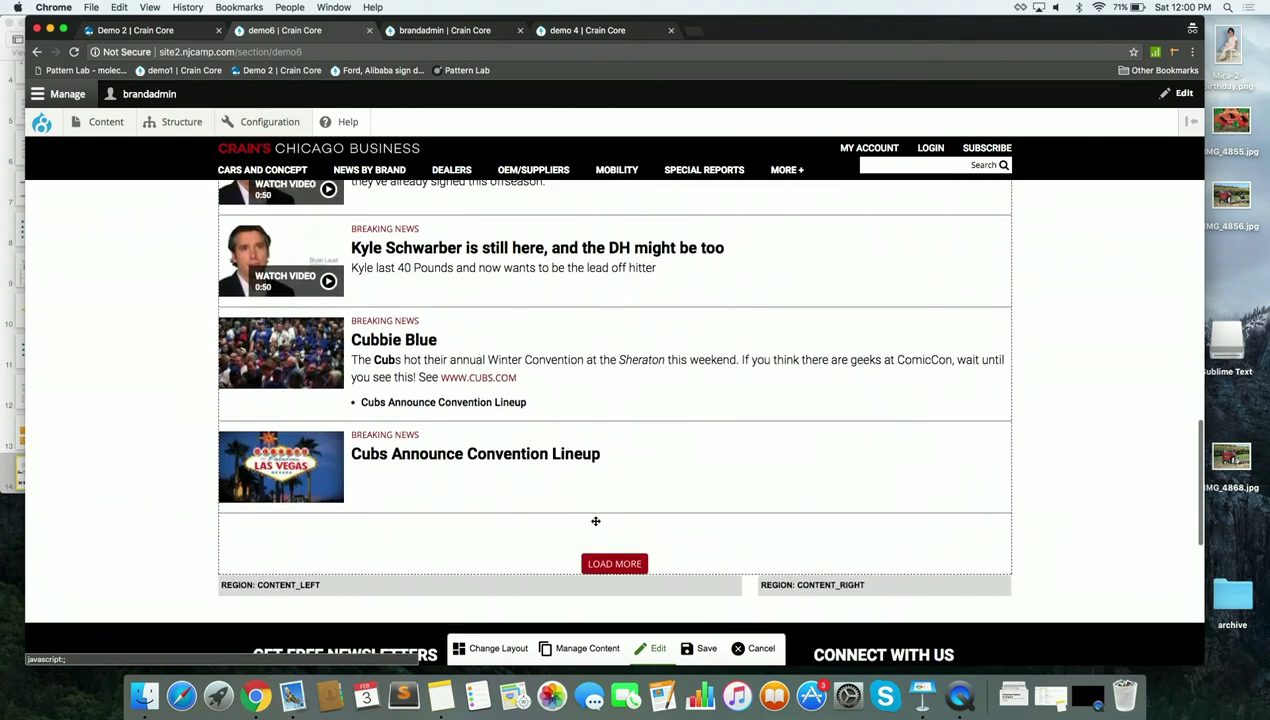
scroll(595, 521, up, 18)
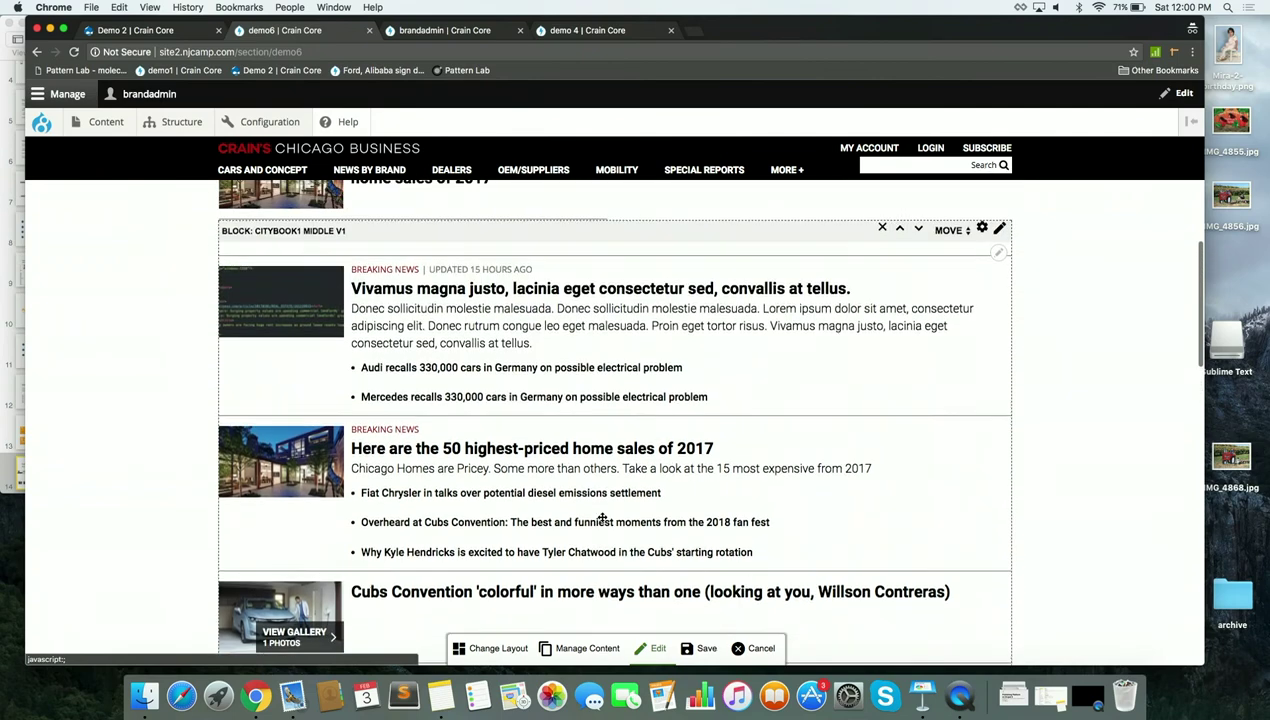
scroll(602, 517, up, 2)
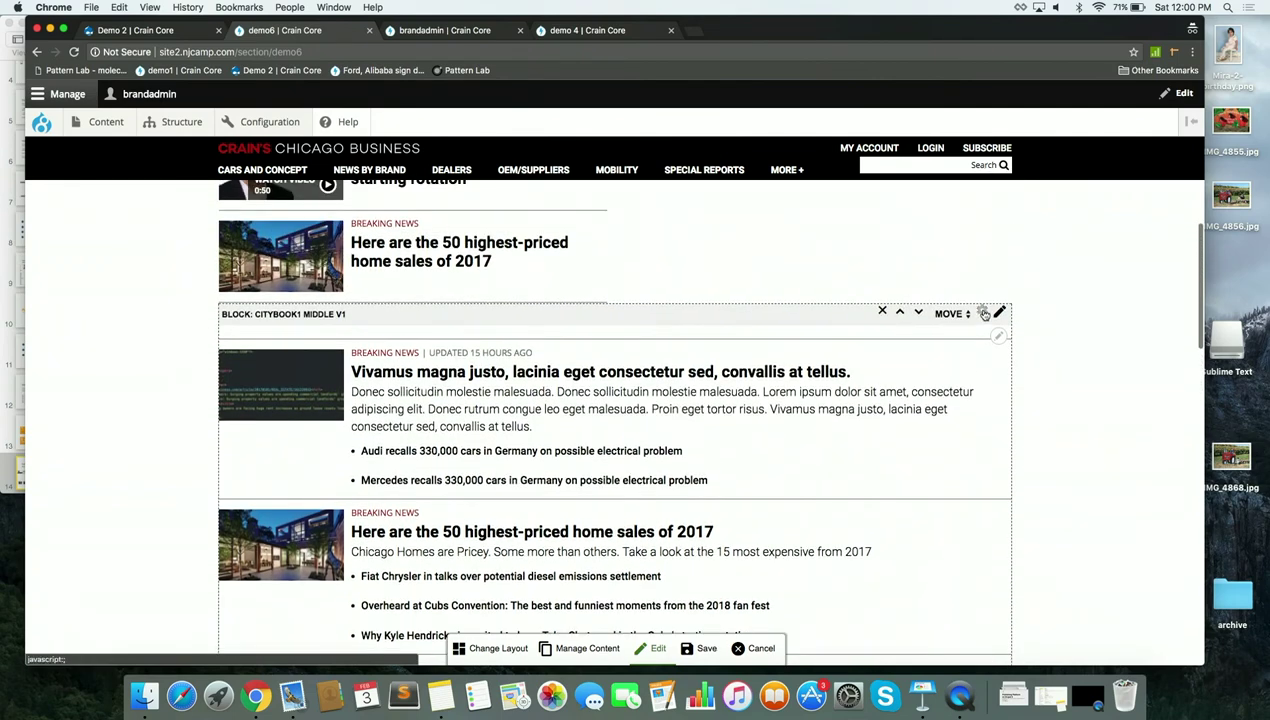
click(984, 314)
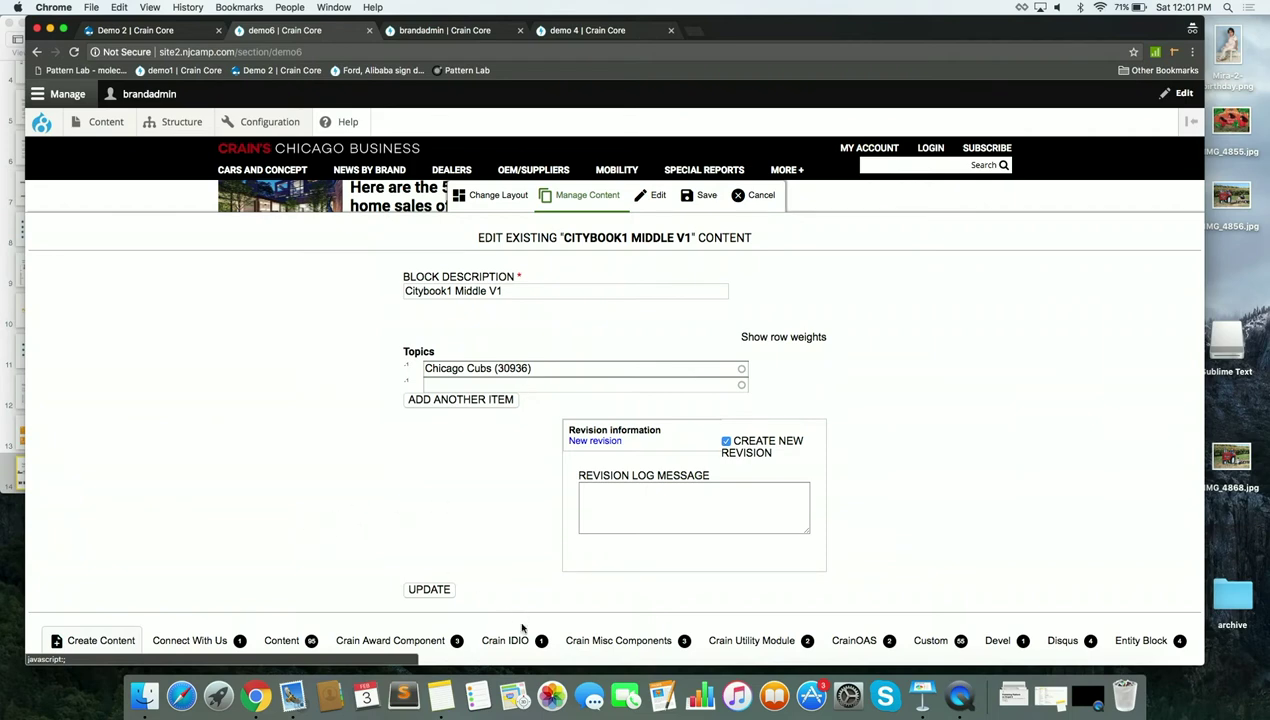
scroll(522, 630, right, 5)
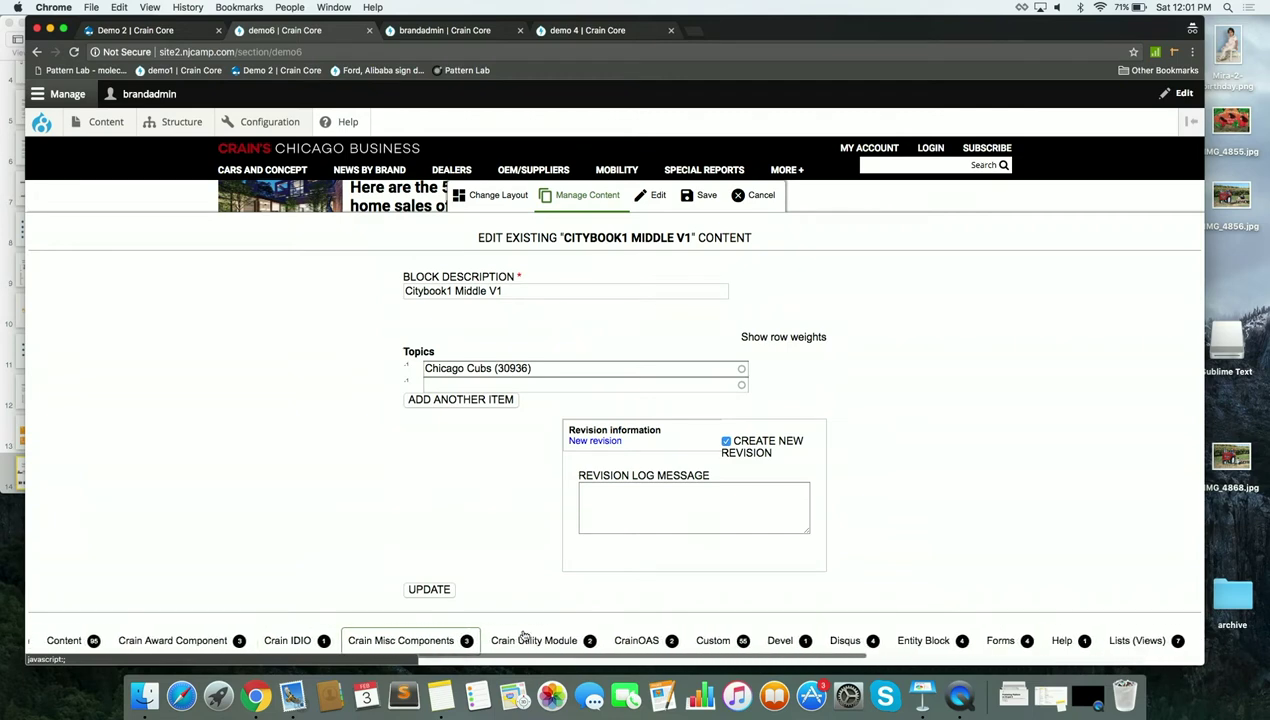
scroll(523, 636, right, 1)
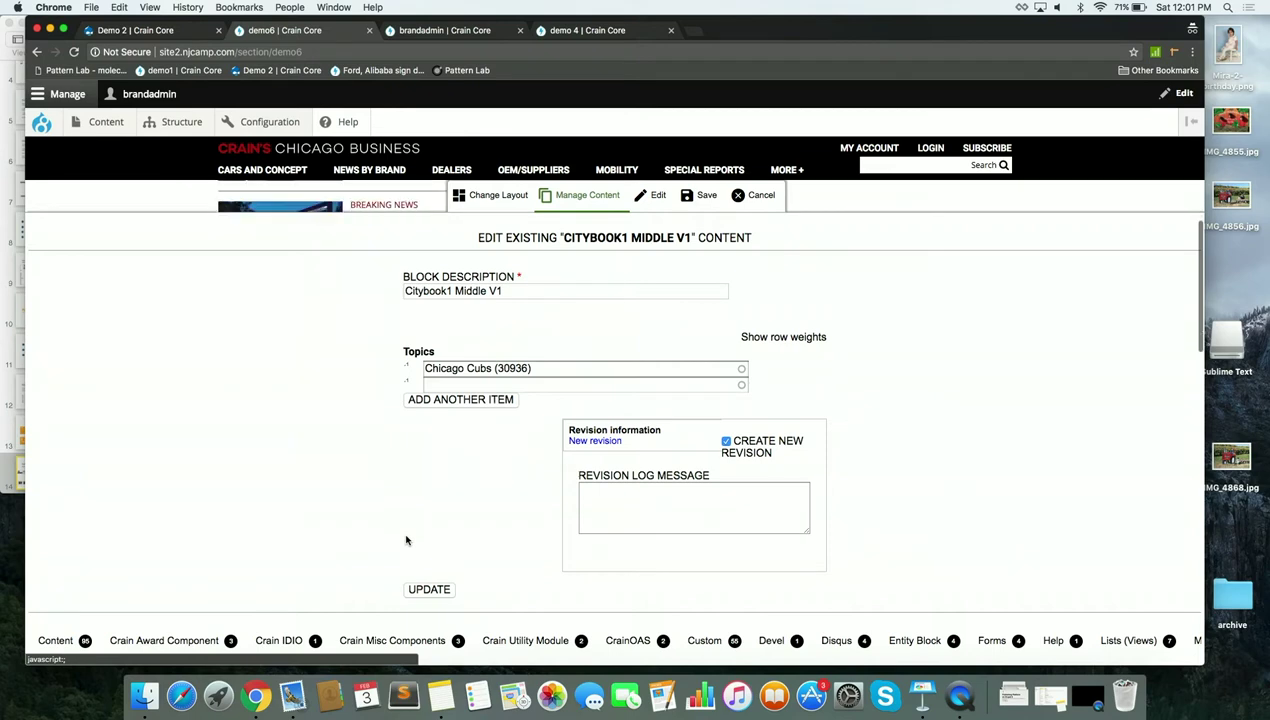
scroll(558, 215, up, 5)
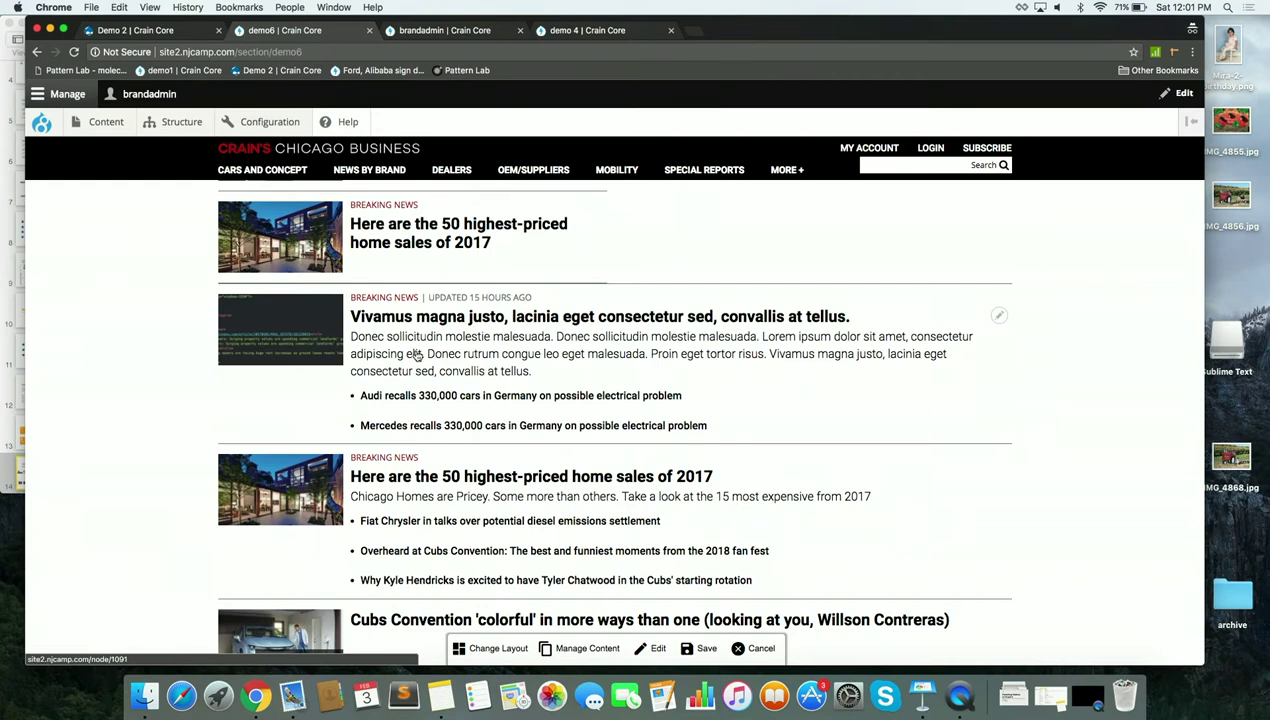
scroll(468, 405, down, 2)
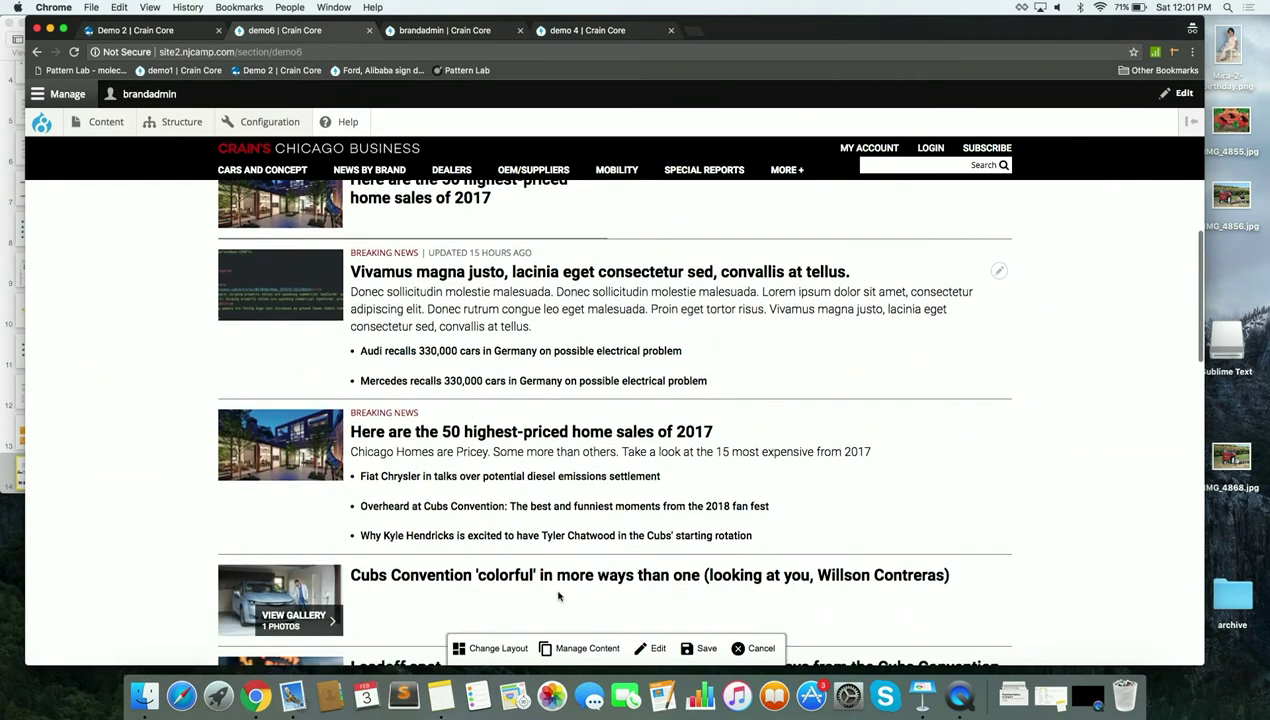
Start a new Section Story Component and enter "DEMO COMPONENT" as its block description.
click(567, 648)
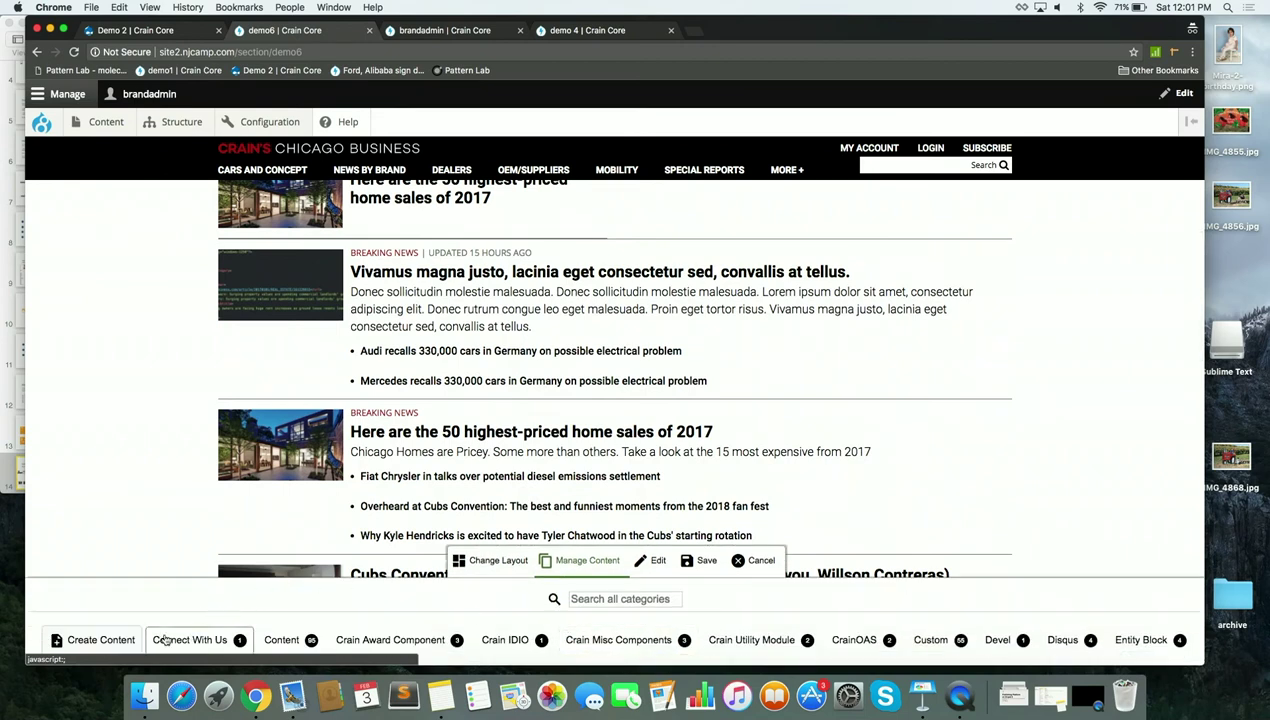
click(100, 645)
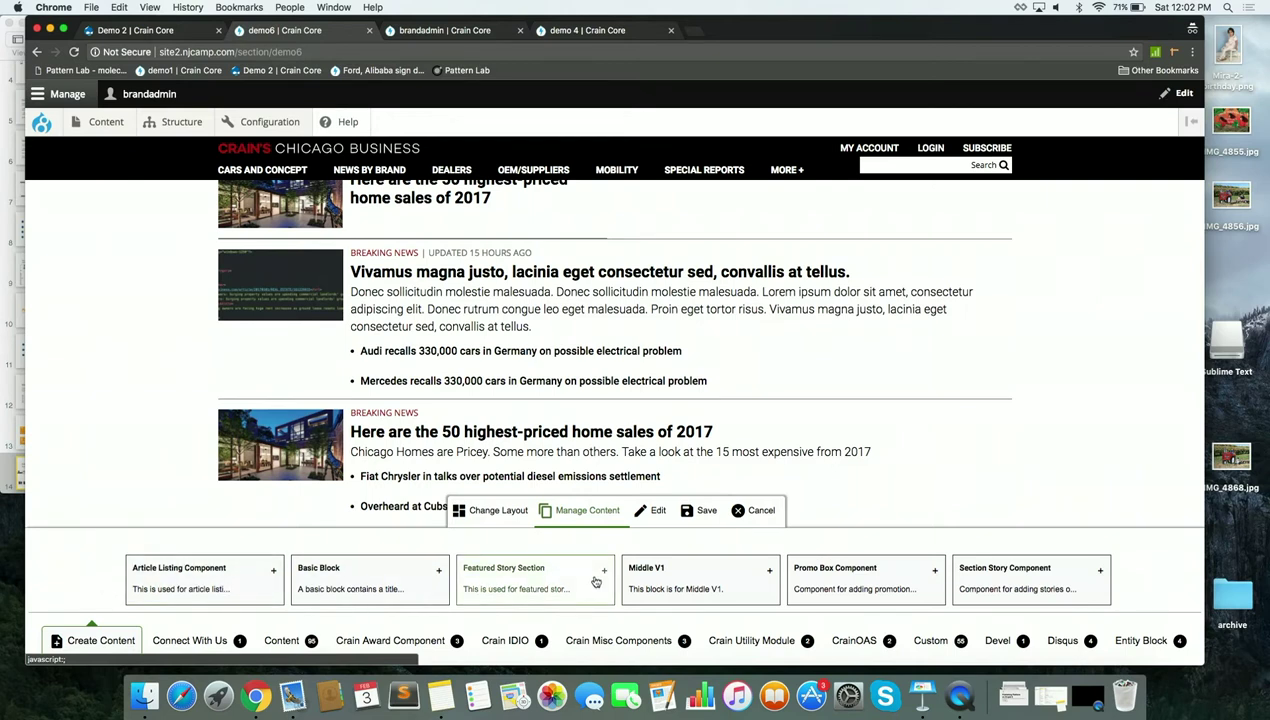
click(1008, 580)
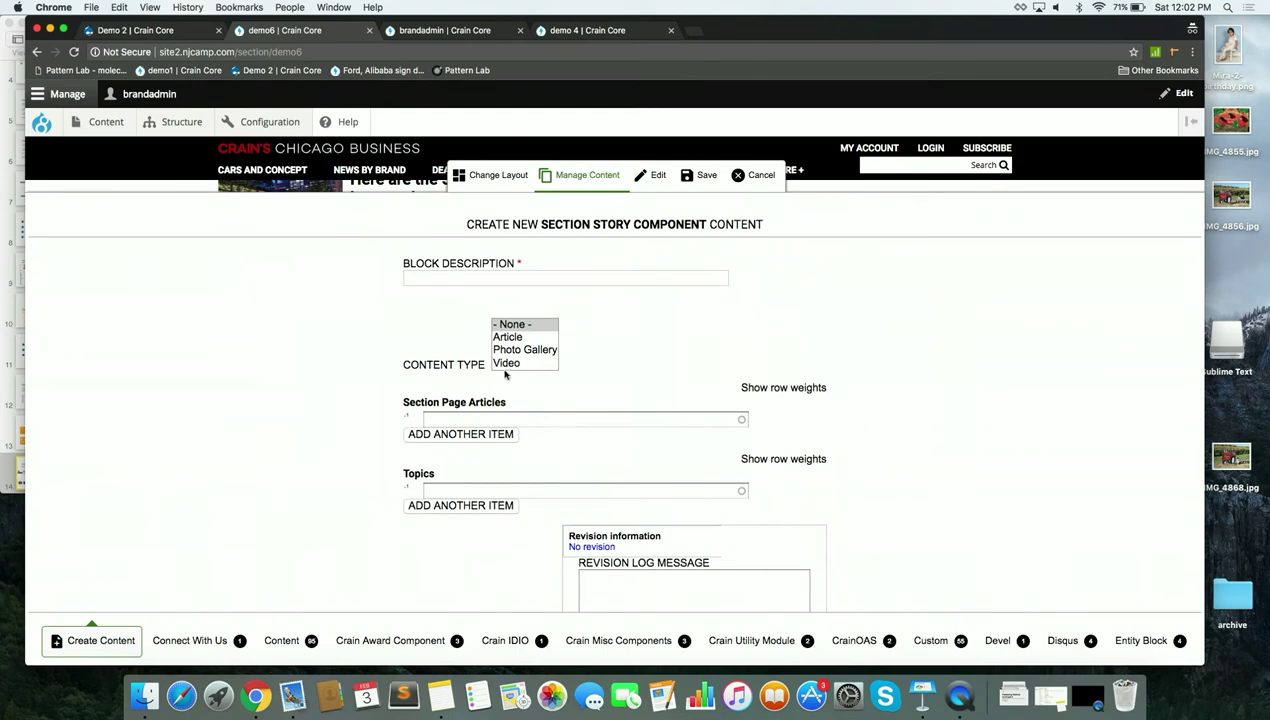
click(447, 281)
text(DEMO COMPO)
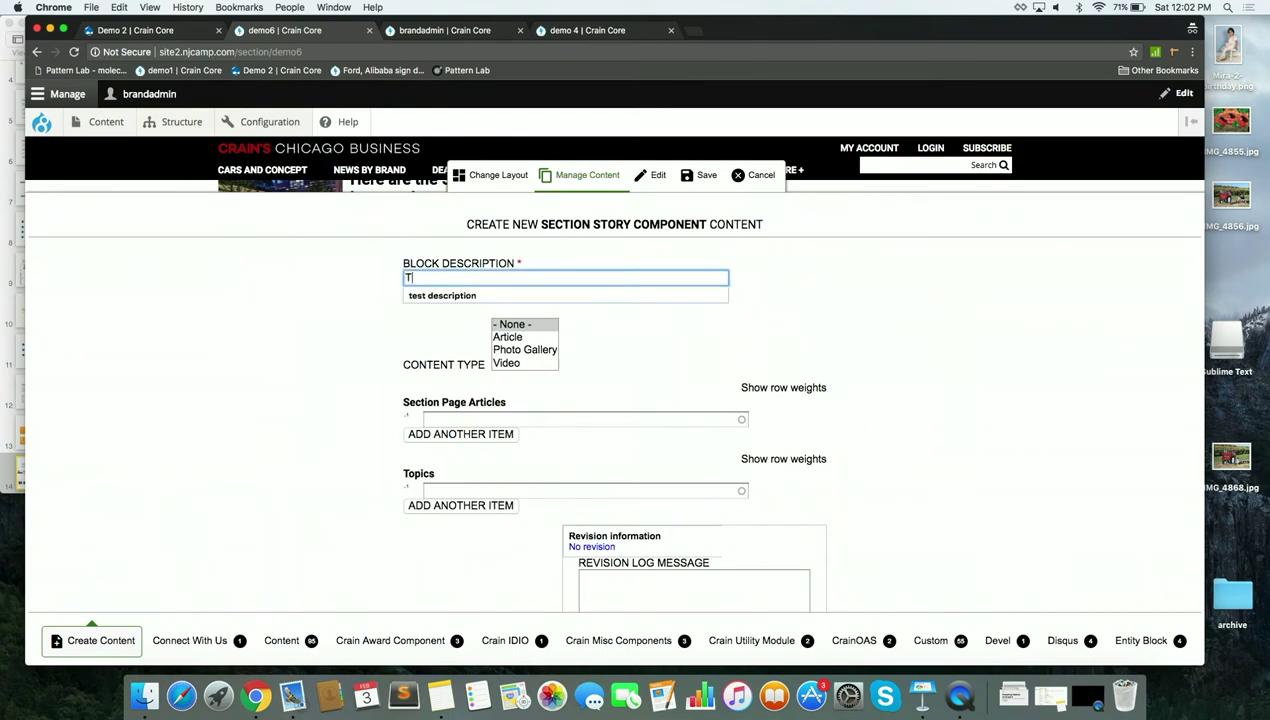
text(NENT)
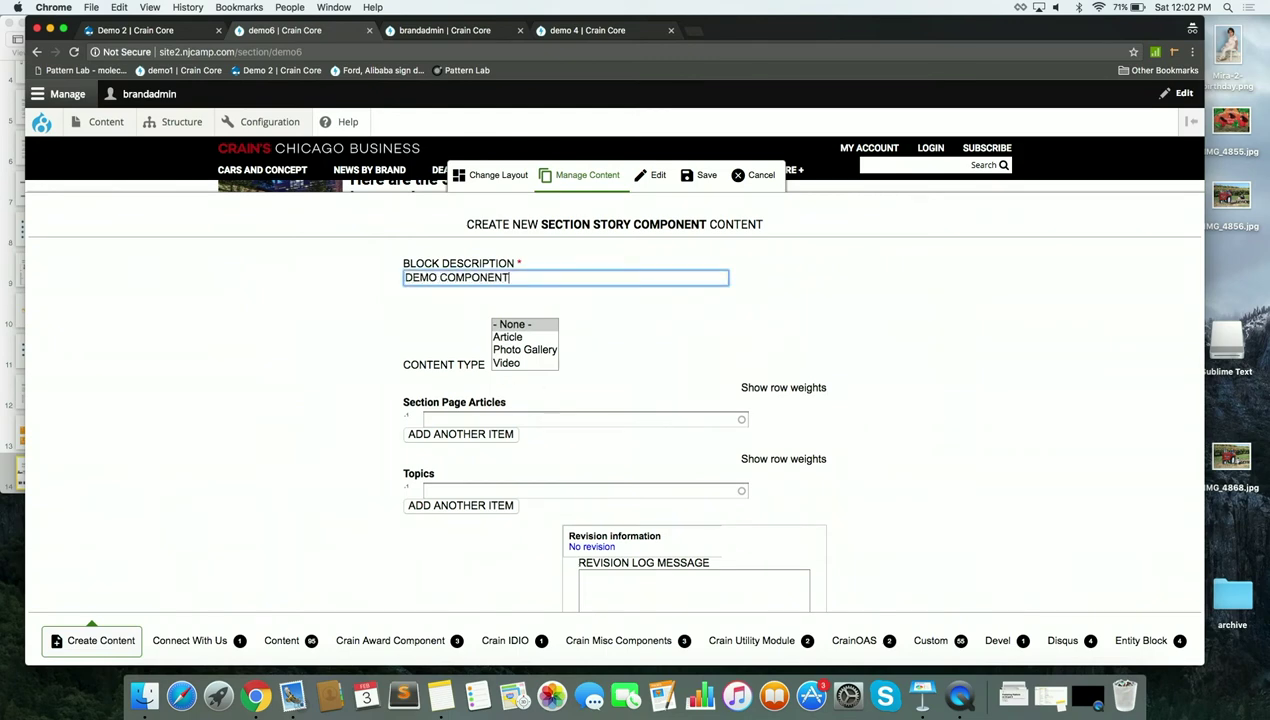
Set the component's content types to Photo Gallery and Video and its topic to Chicago Cubs, and create it for placement.
click(537, 352)
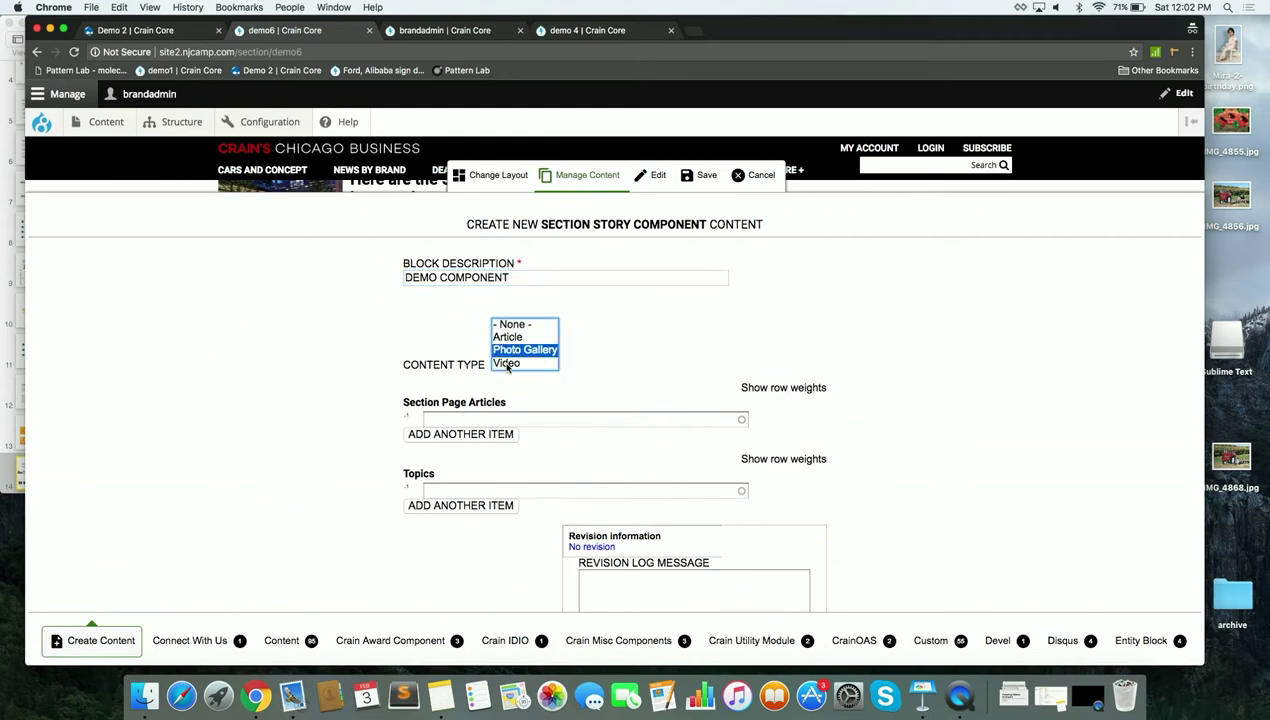
shift+click(507, 364)
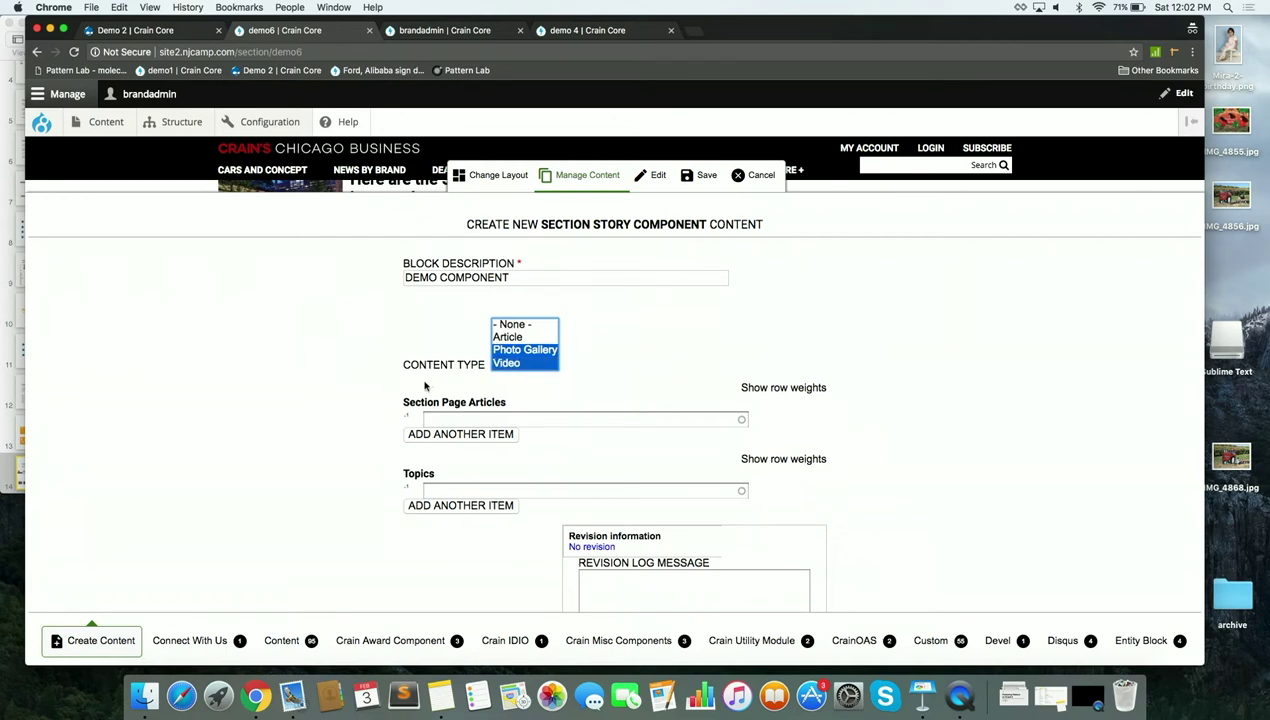
scroll(375, 413, down, 1)
scroll(375, 413, down, 1)
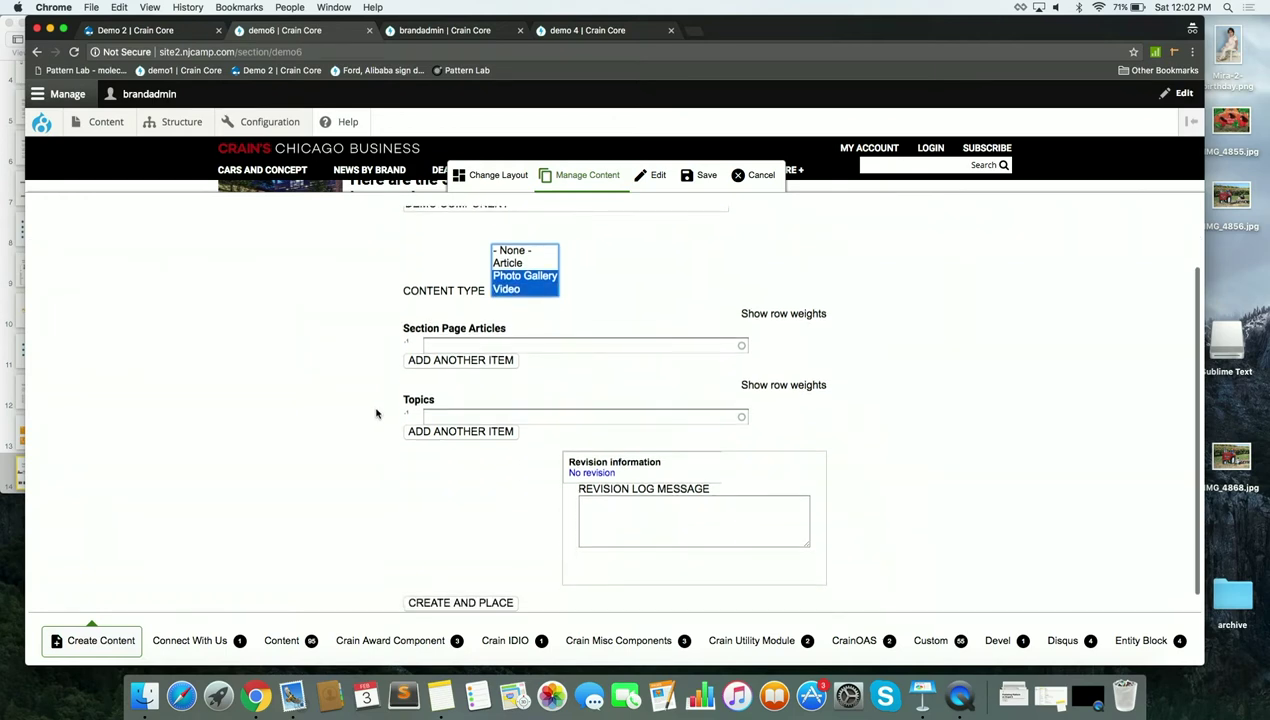
click(467, 416)
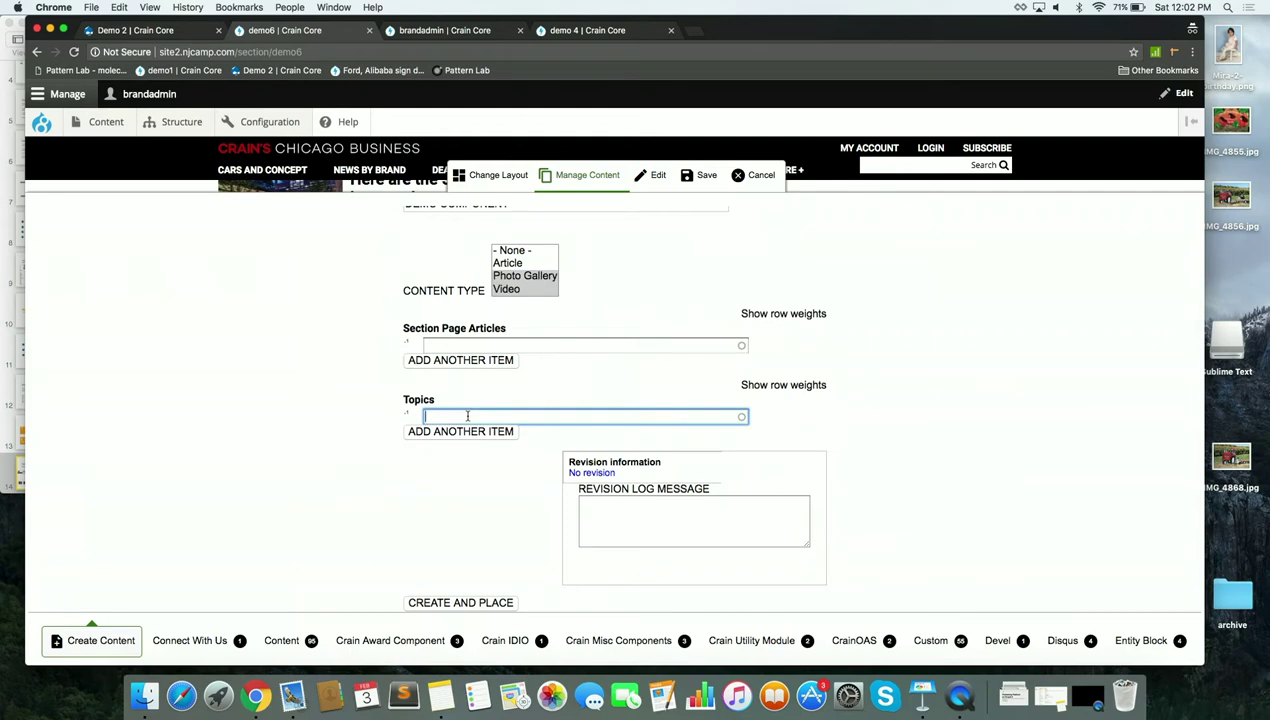
text(CHI)
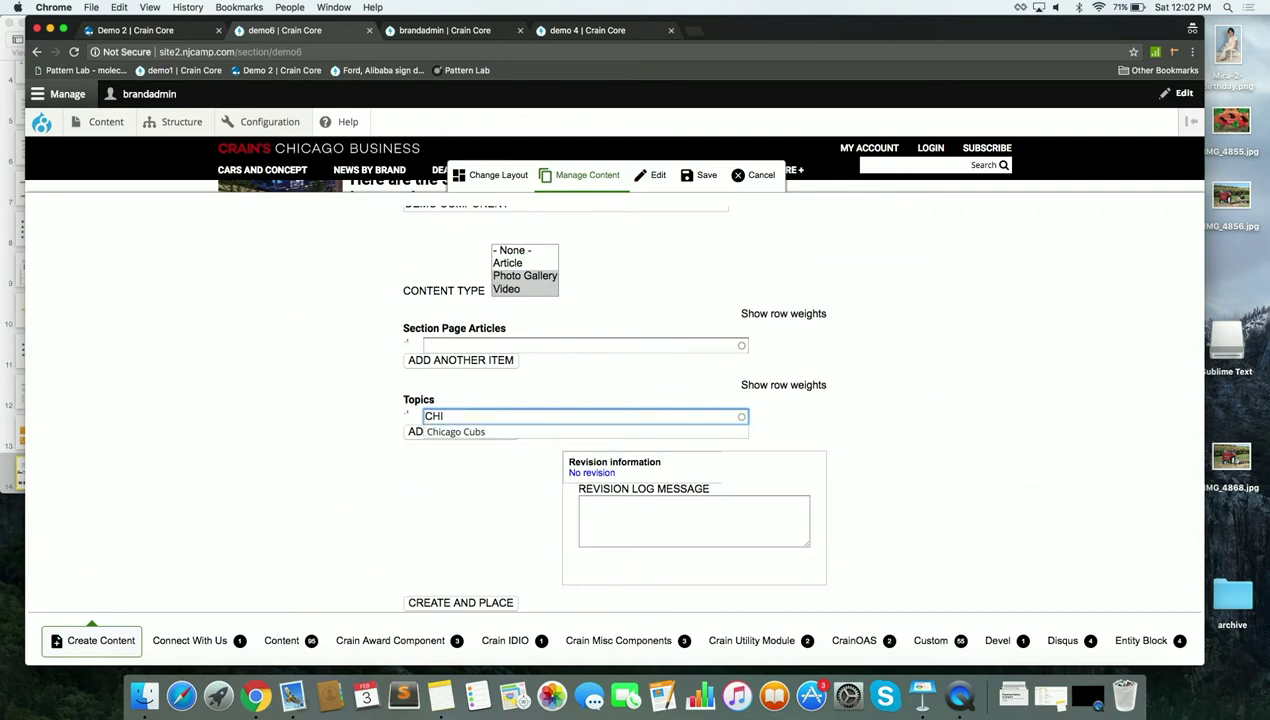
click(472, 431)
scroll(455, 491, down, 1)
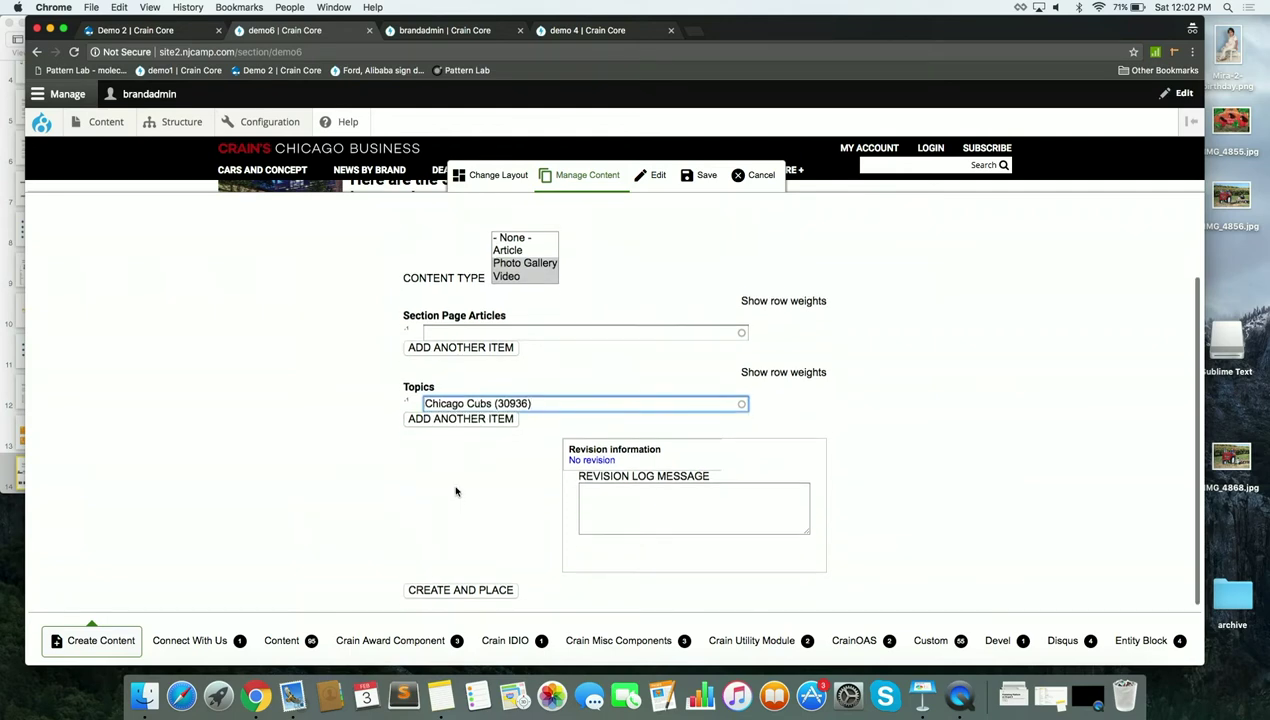
click(458, 590)
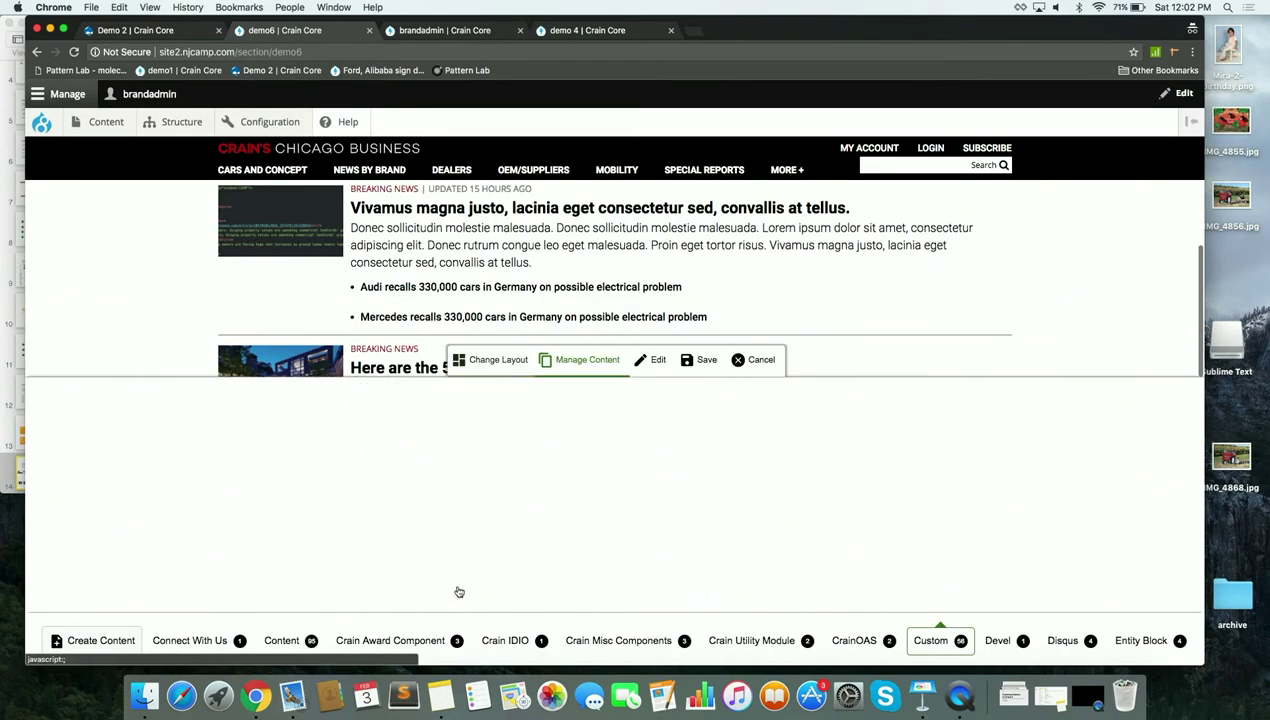
Set the DEMO COMPONENT block's view mode to Section Page Nodes and add it to the Content Top region.
click(525, 523)
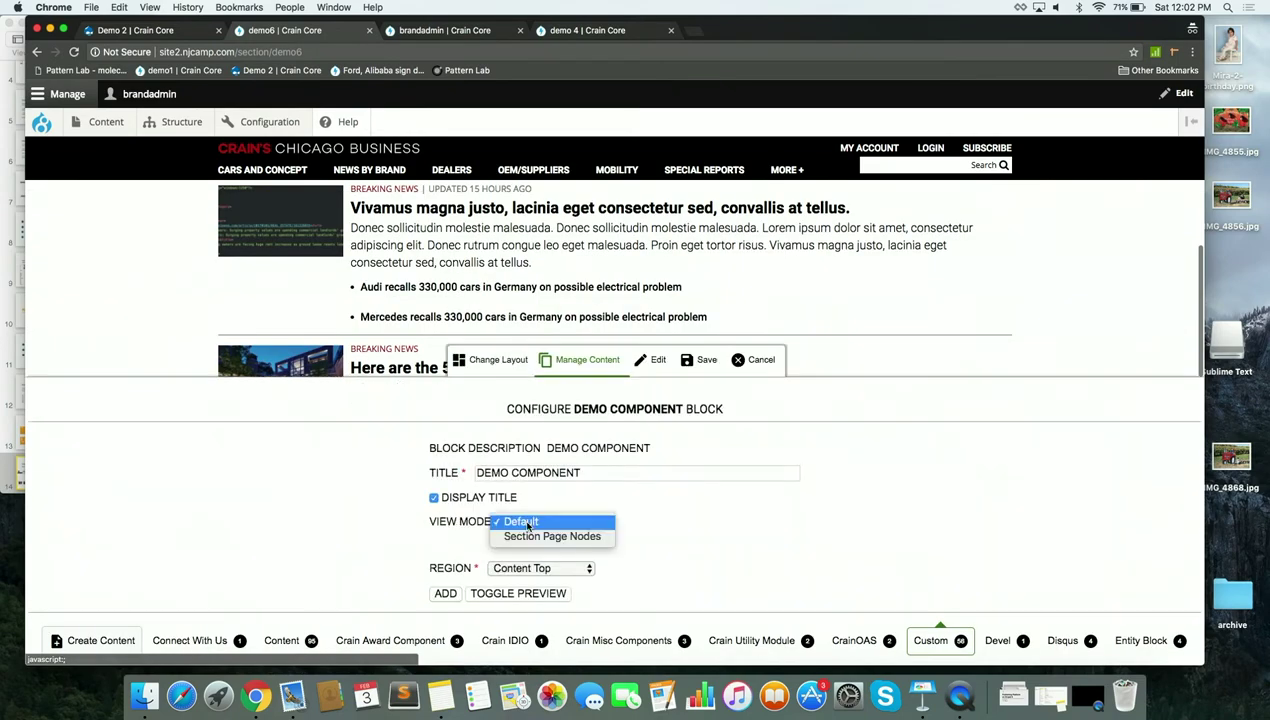
click(540, 536)
click(447, 593)
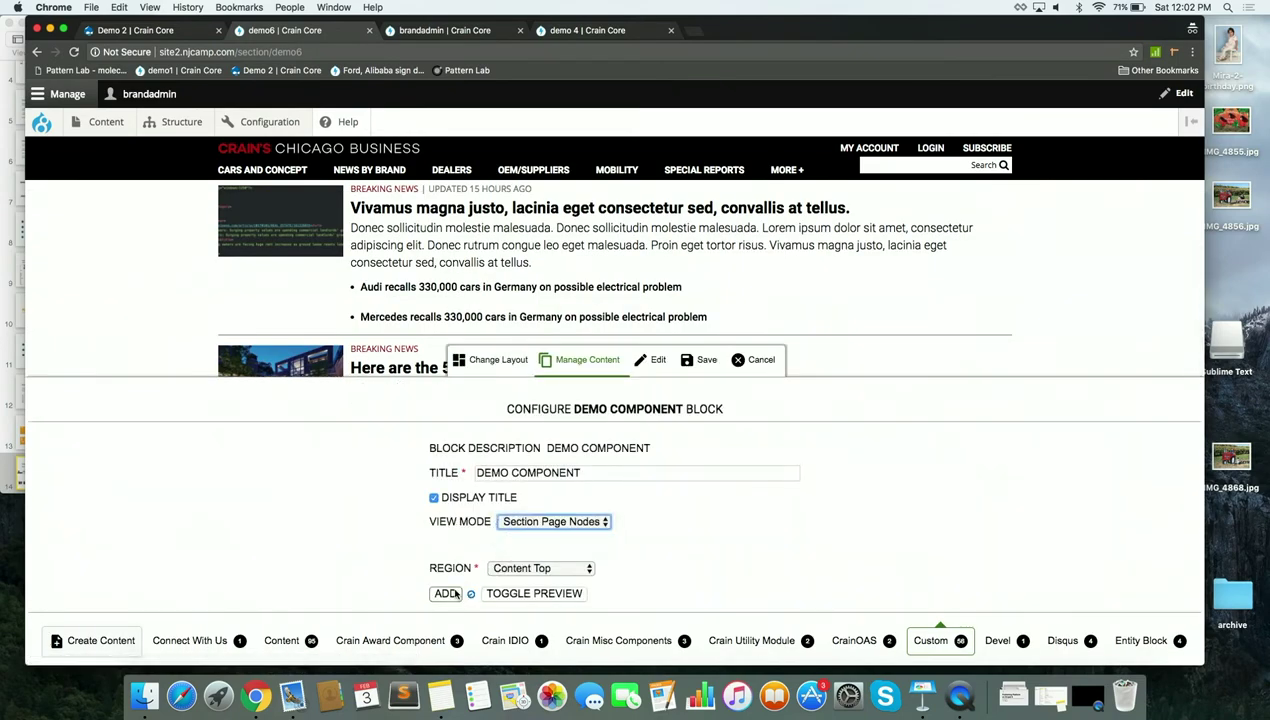
scroll(474, 446, down, 3)
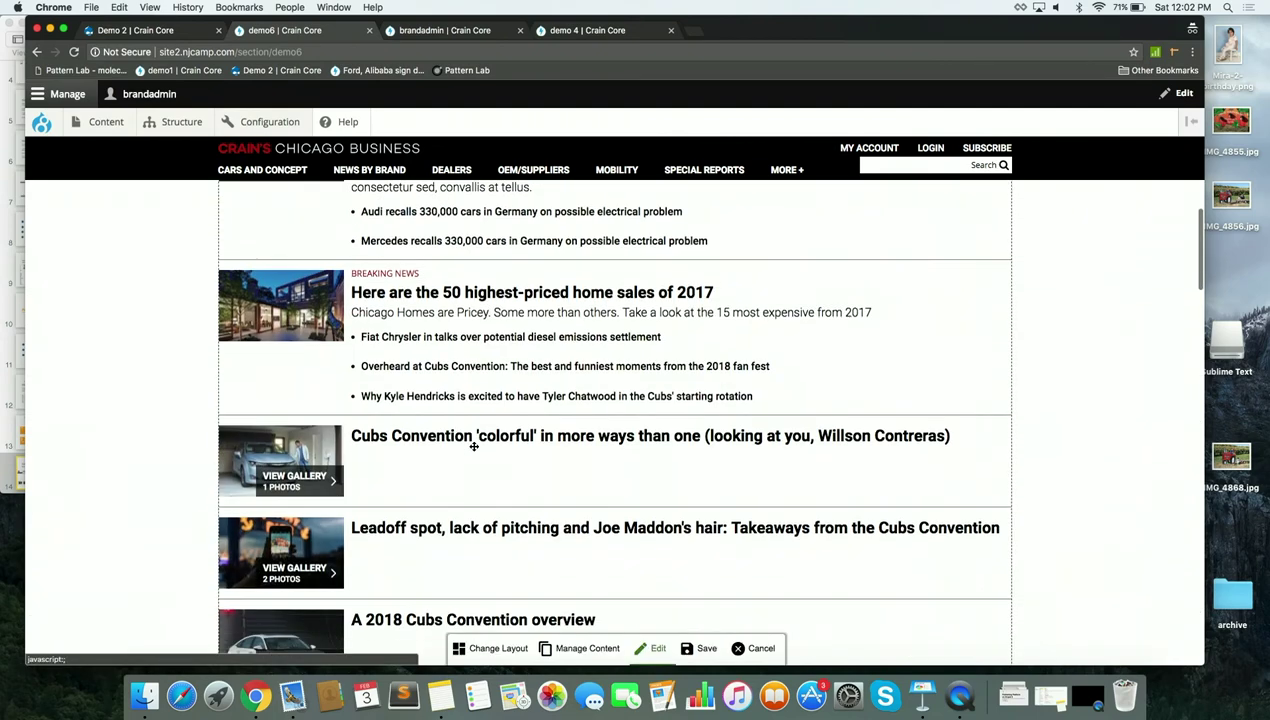
scroll(474, 446, down, 5)
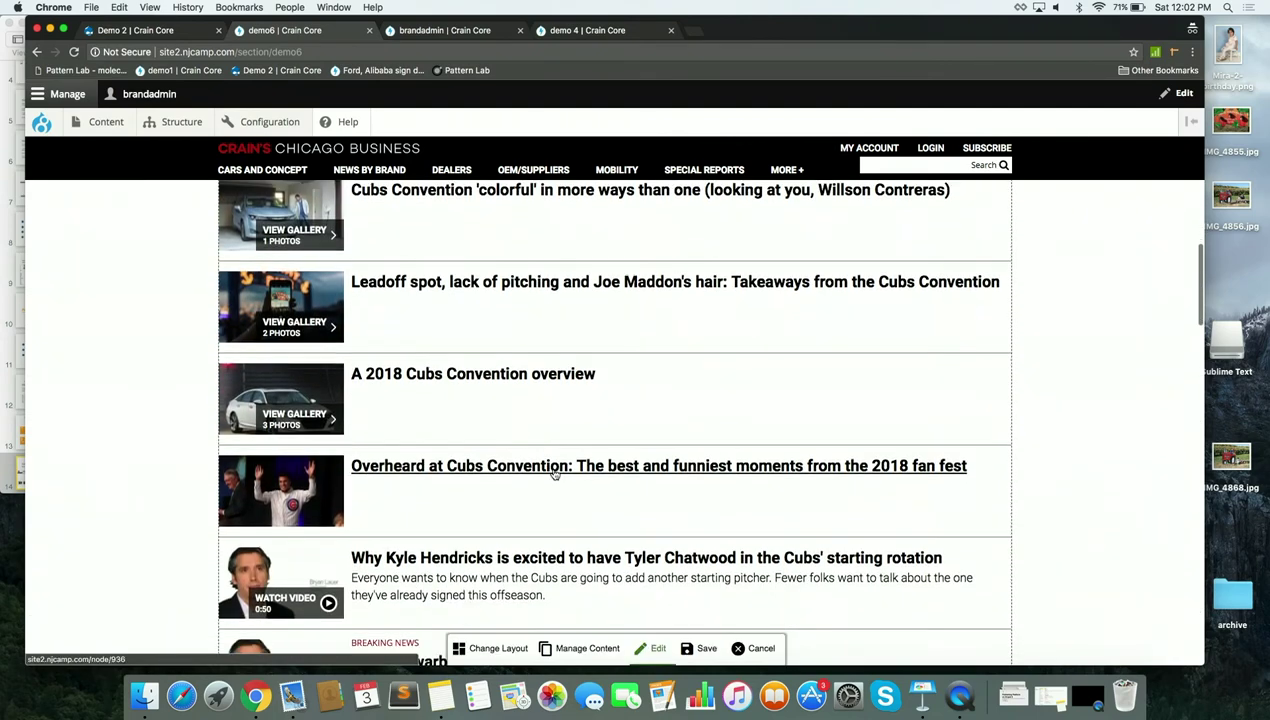
scroll(555, 472, down, 8)
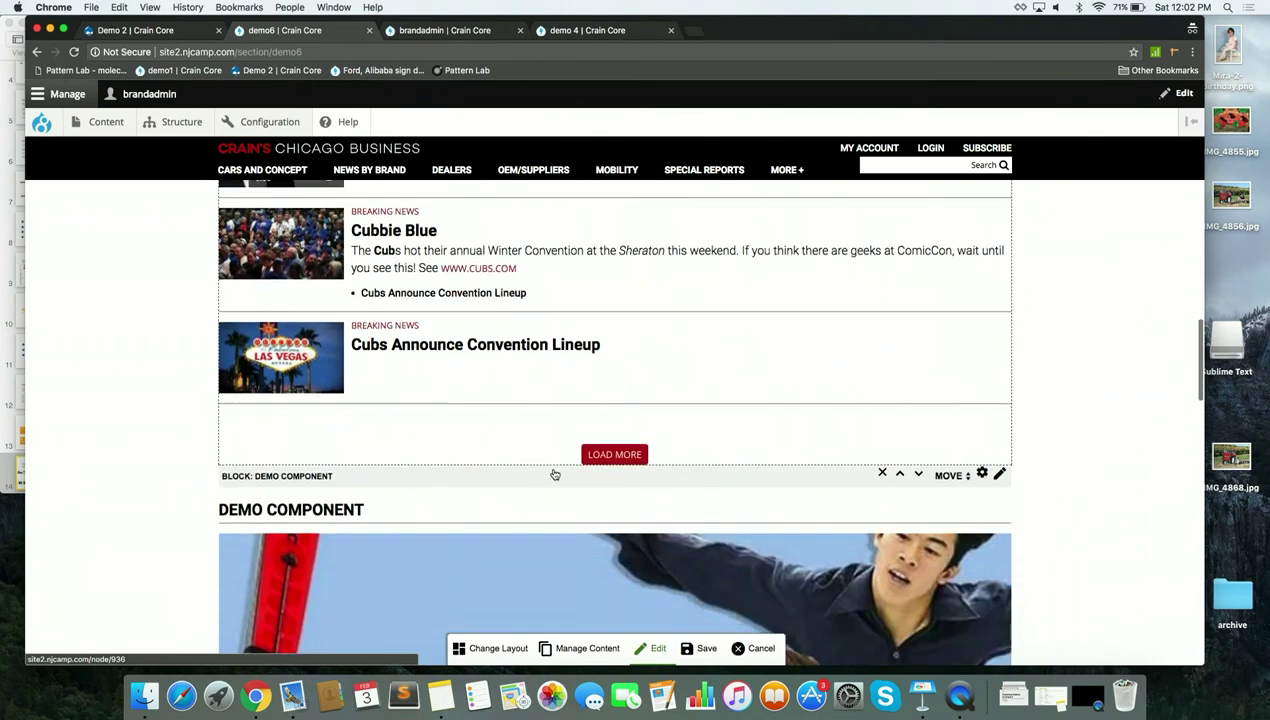
scroll(555, 474, down, 8)
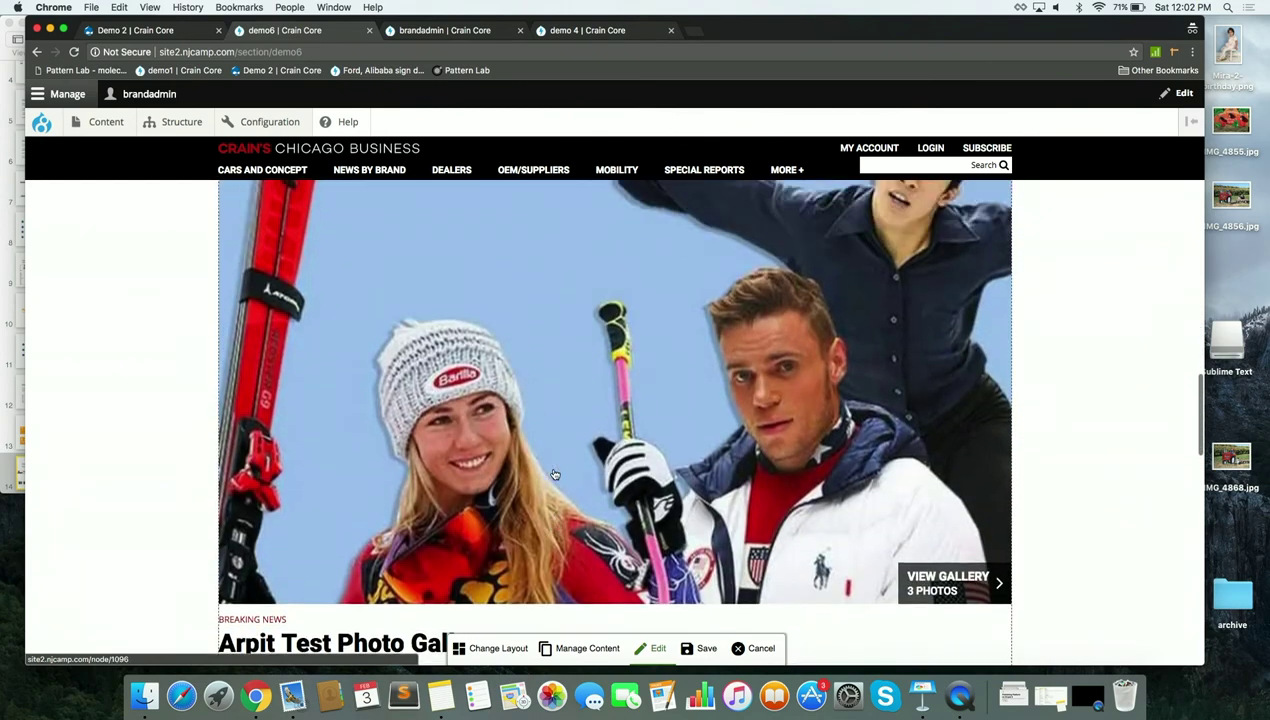
Examine the photo galleries and videos listed in the DEMO COMPONENT block on the demo6 page.
scroll(555, 474, up, 2)
scroll(555, 474, down, 4)
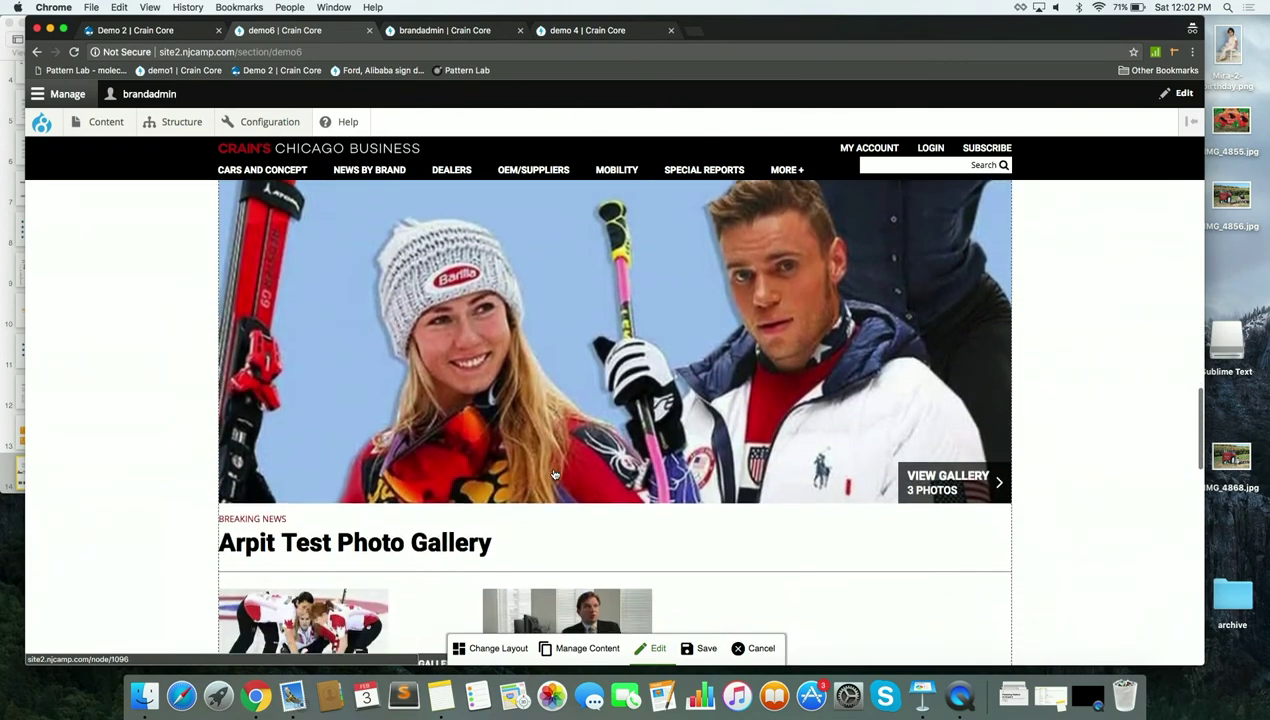
scroll(555, 474, down, 5)
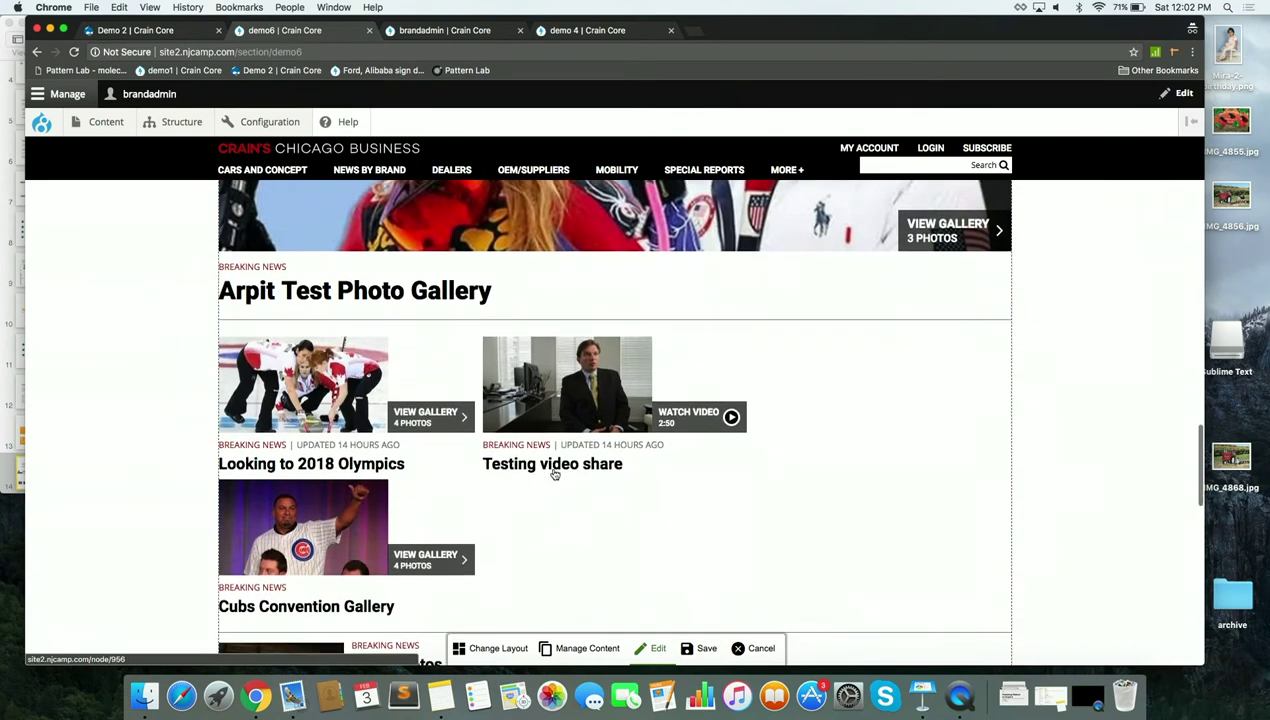
scroll(555, 474, down, 8)
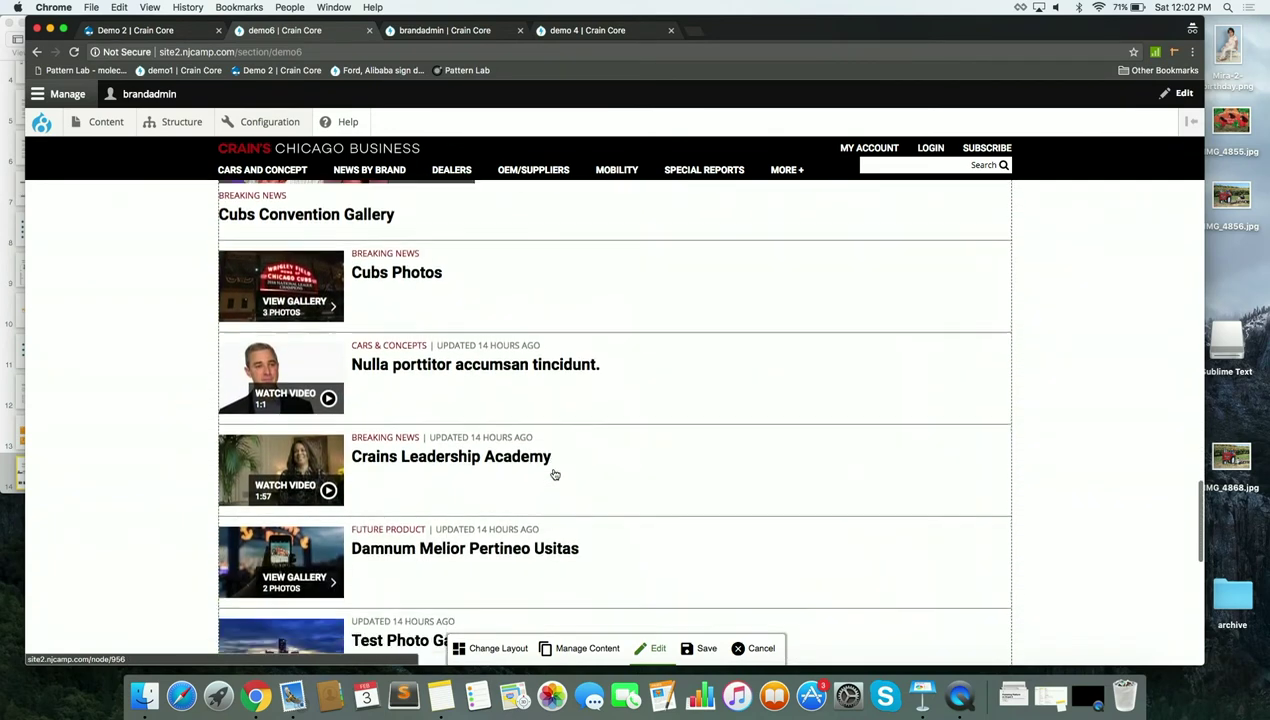
scroll(555, 474, down, 1)
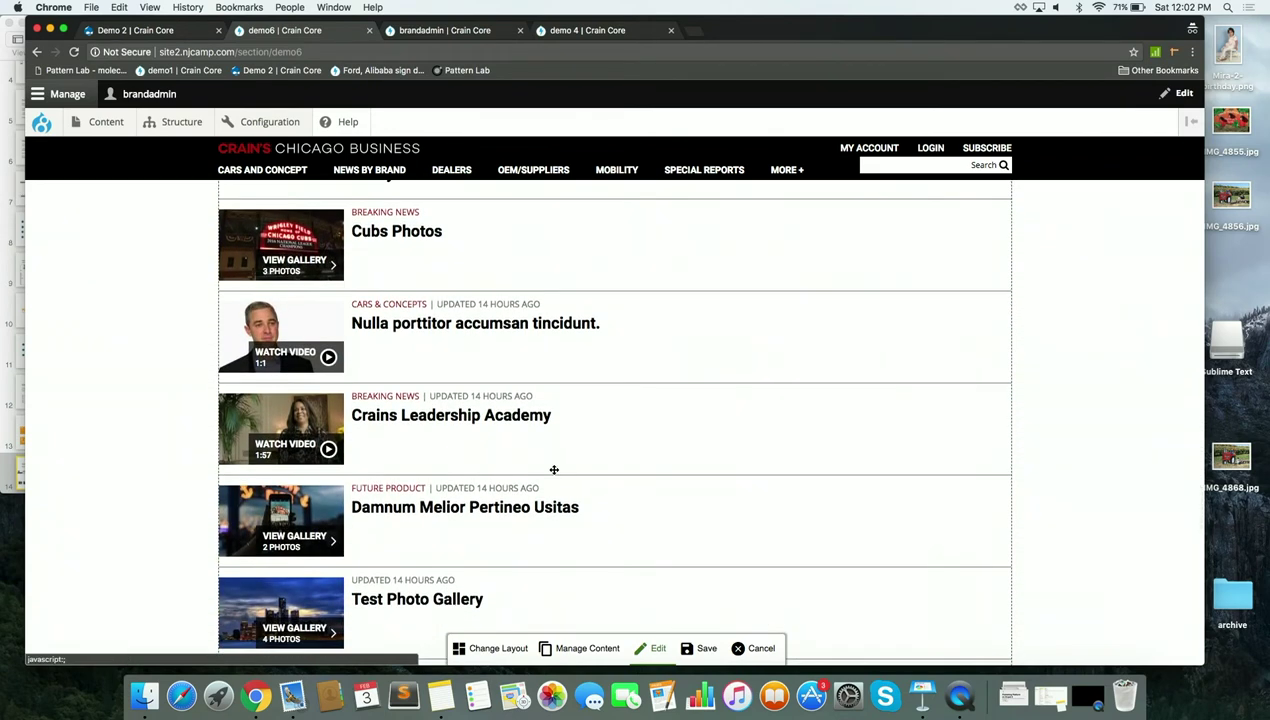
scroll(554, 469, up, 10)
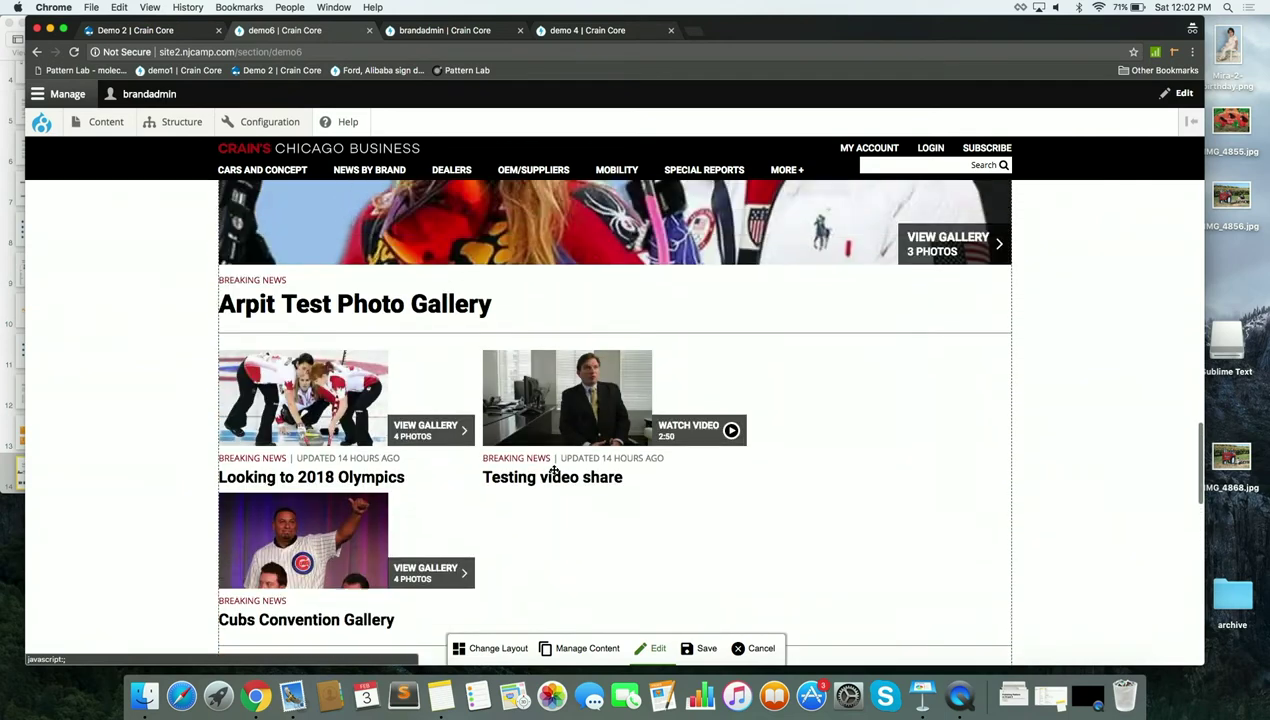
scroll(636, 581, up, 7)
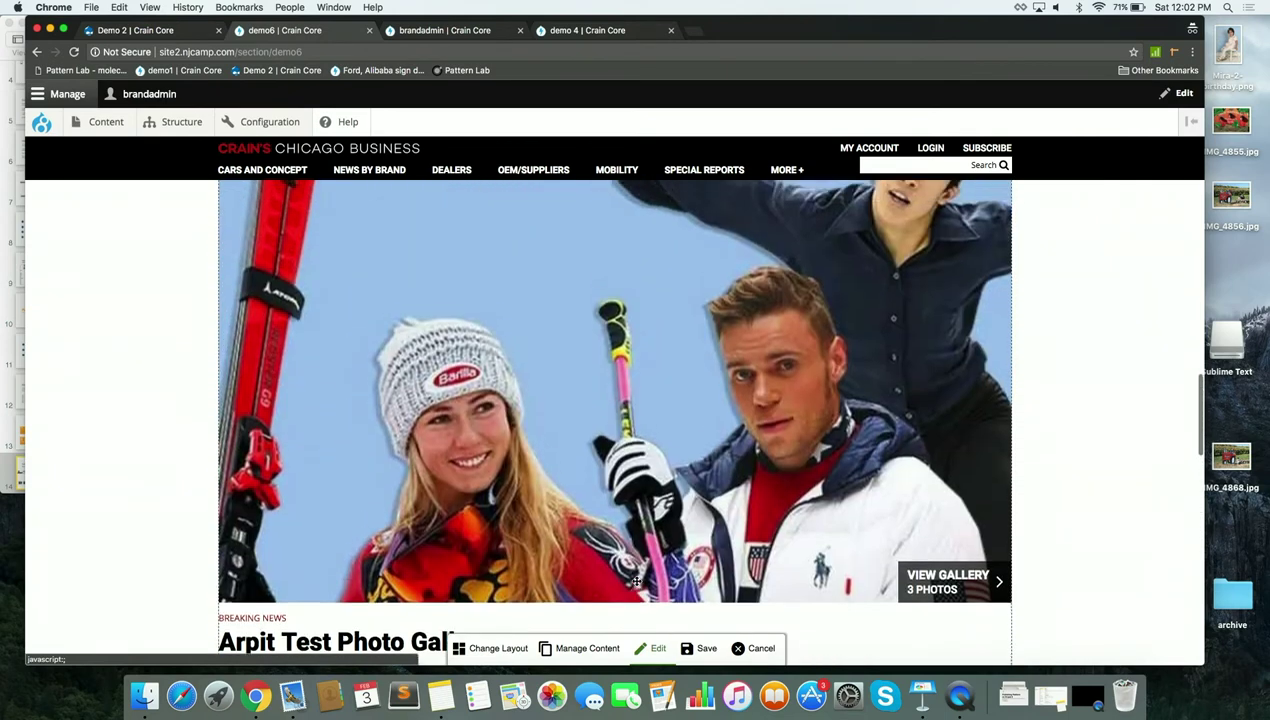
scroll(636, 581, up, 2)
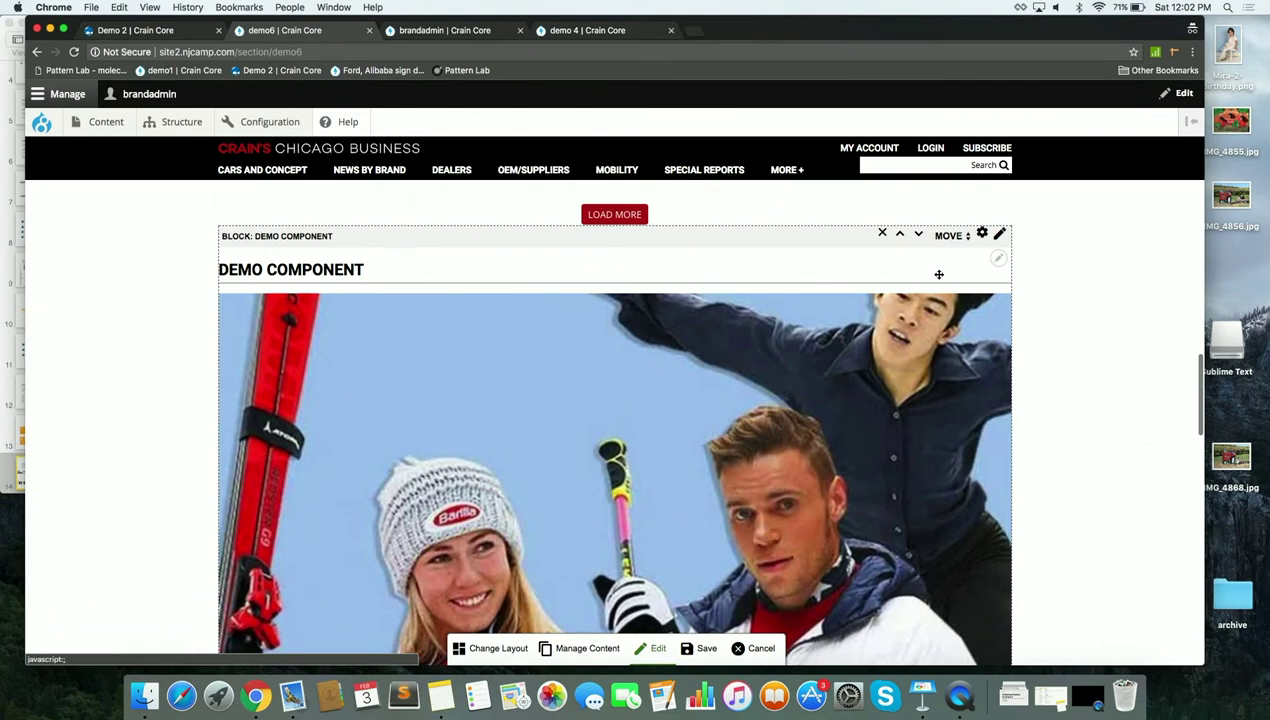
Add "Test Video SV 2: Test for related video link" as a section page article in the DEMO COMPONENT block's content and update the block.
click(999, 232)
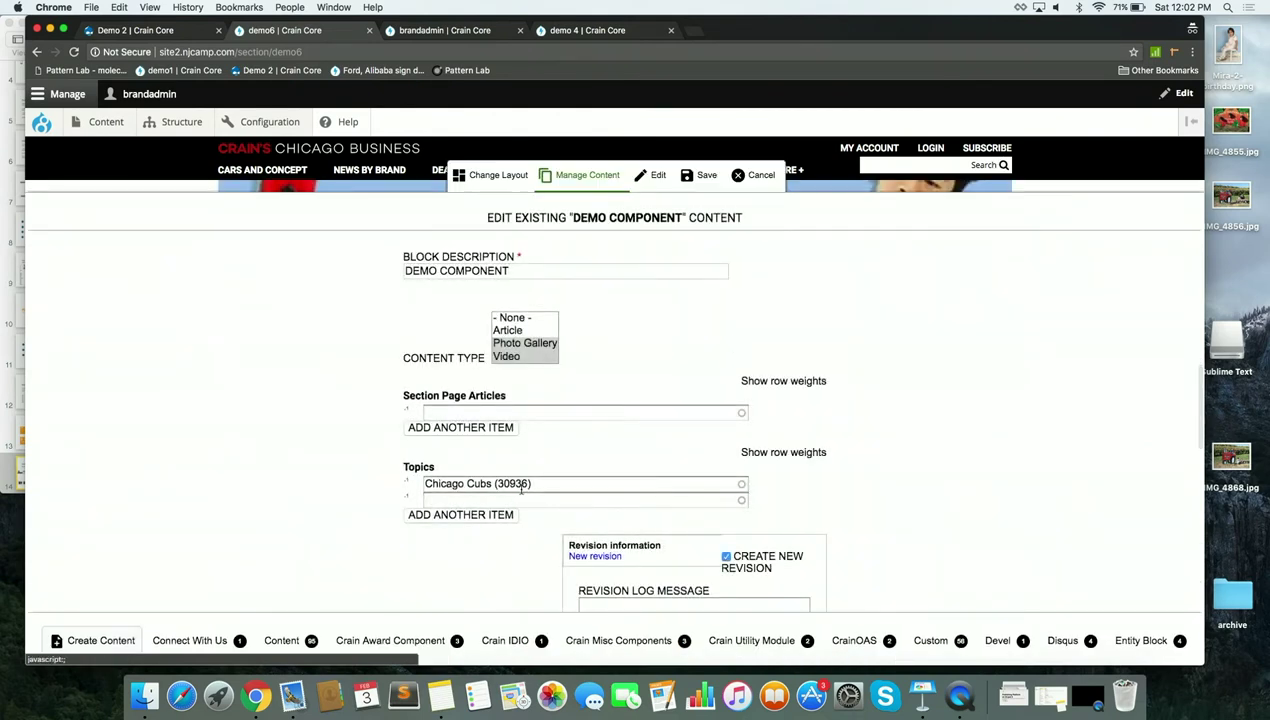
click(489, 411)
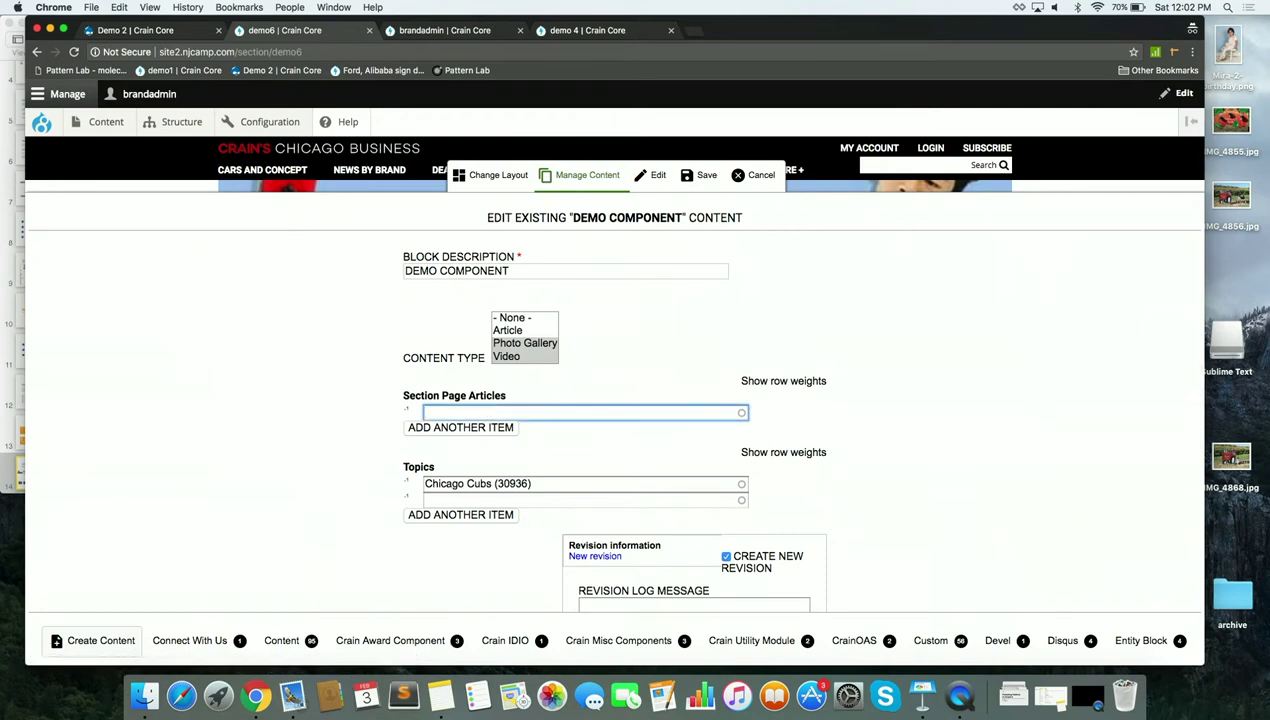
text(v)
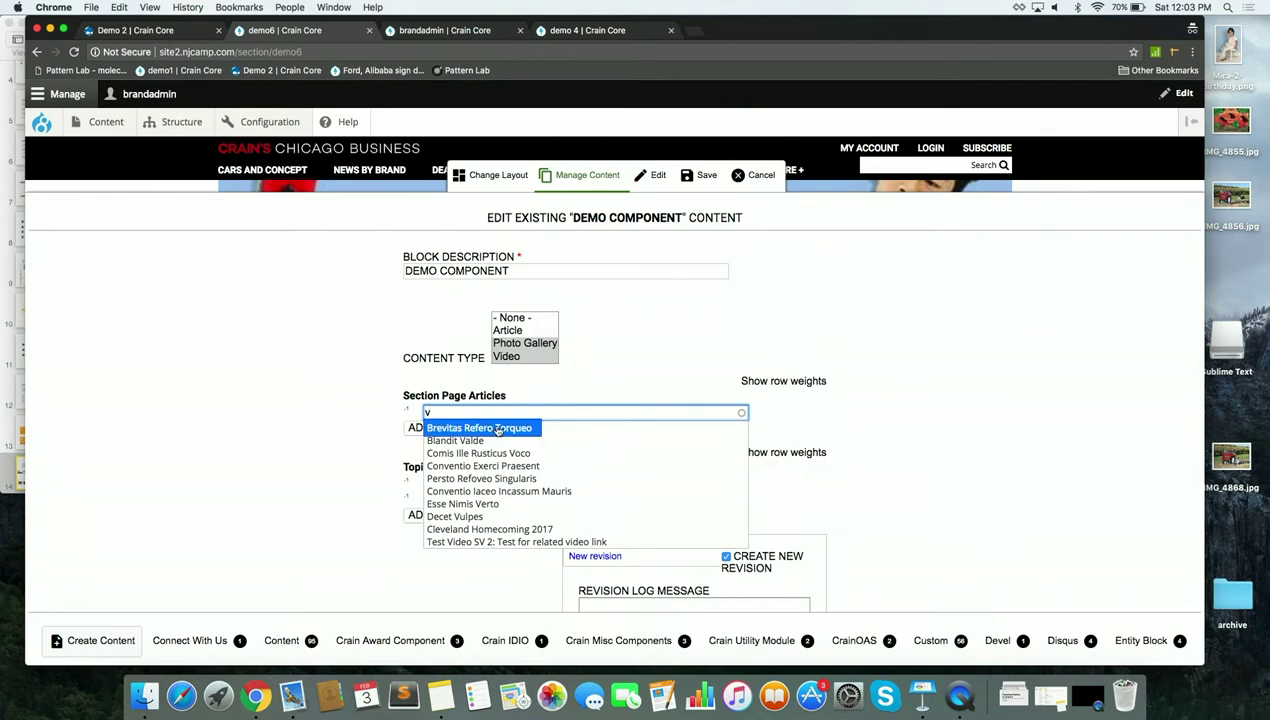
click(494, 541)
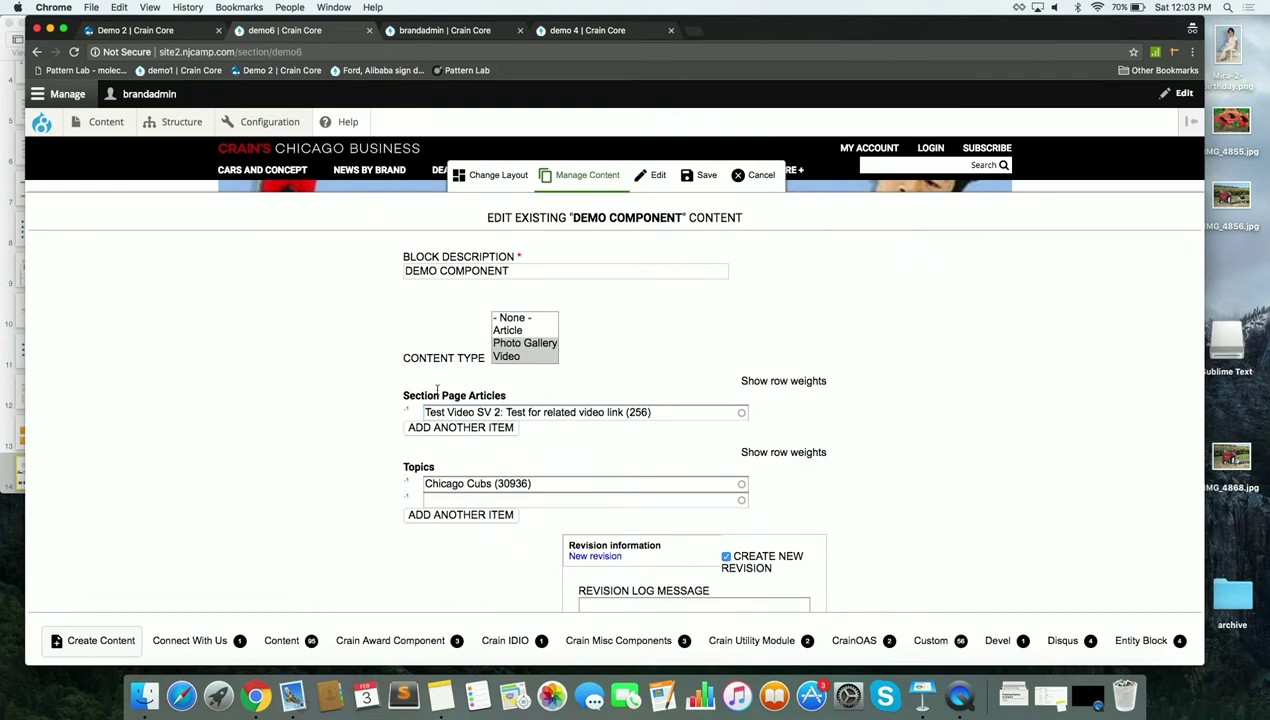
scroll(389, 450, down, 3)
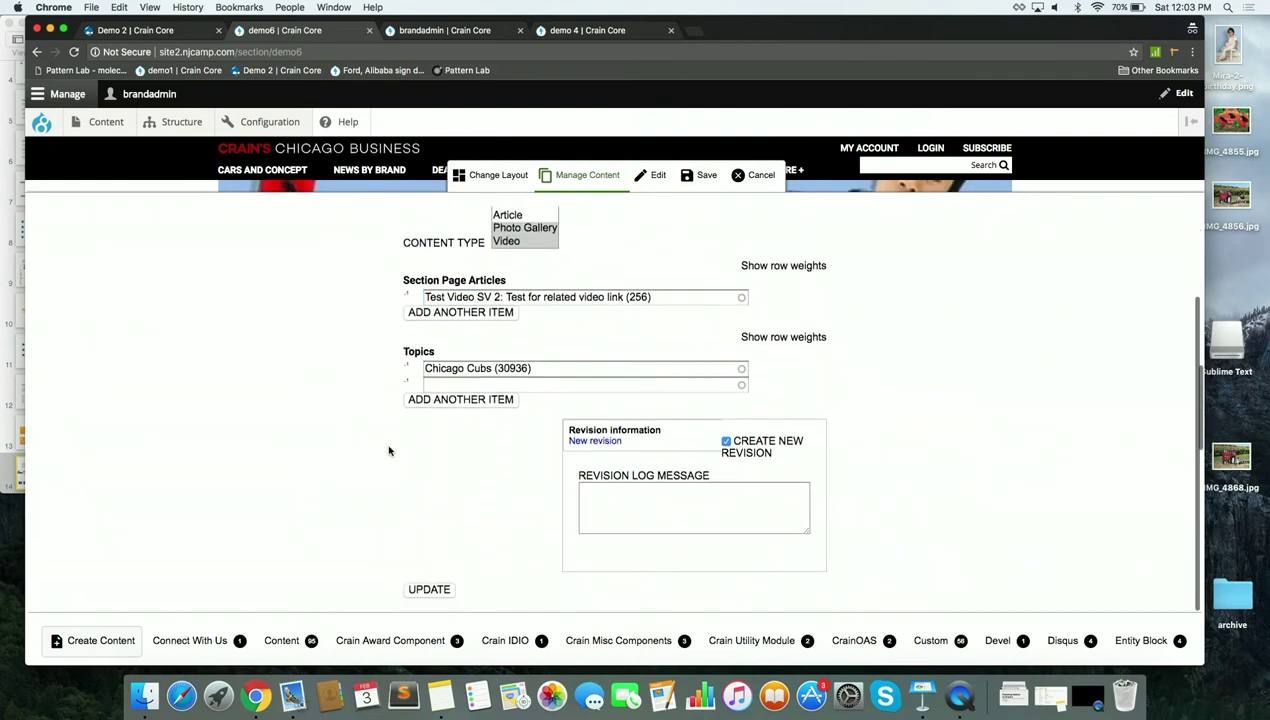
click(429, 589)
scroll(457, 495, up, 2)
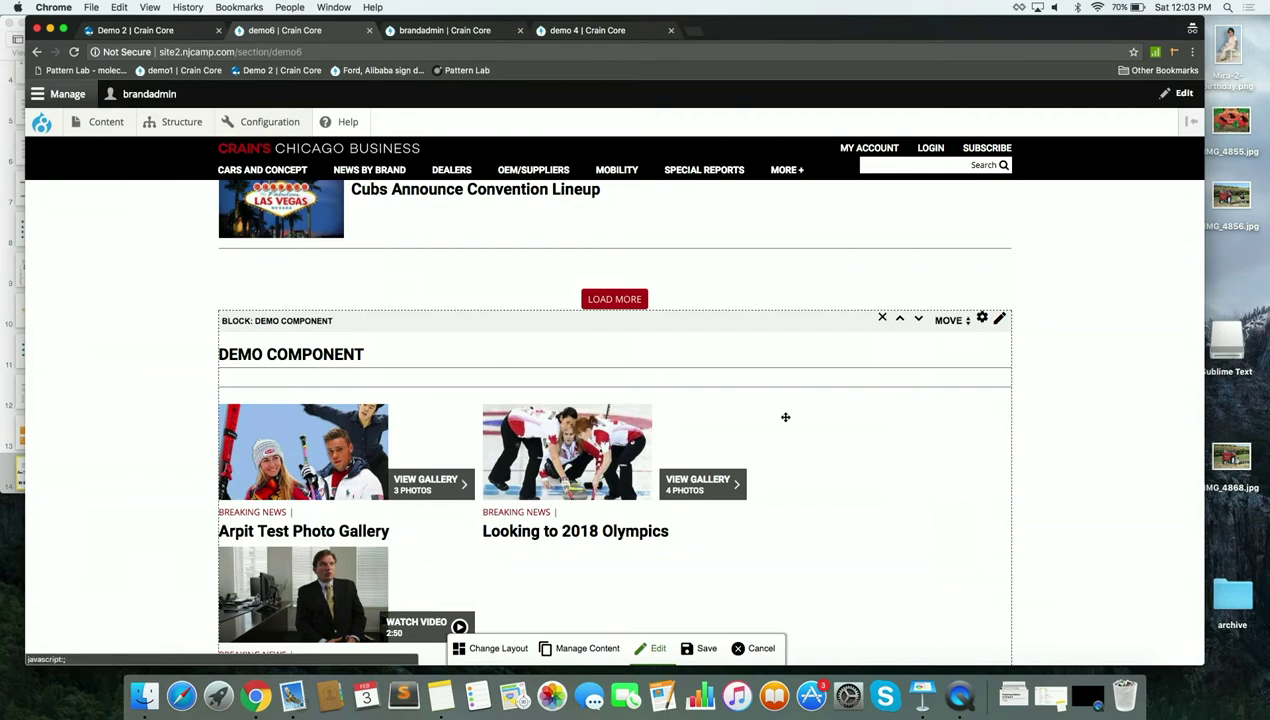
Move the browser window aside, switch to the Keynote slideshow, and go back to the Platform Architecture slide.
scroll(828, 509, up, 5)
scroll(828, 509, up, 8)
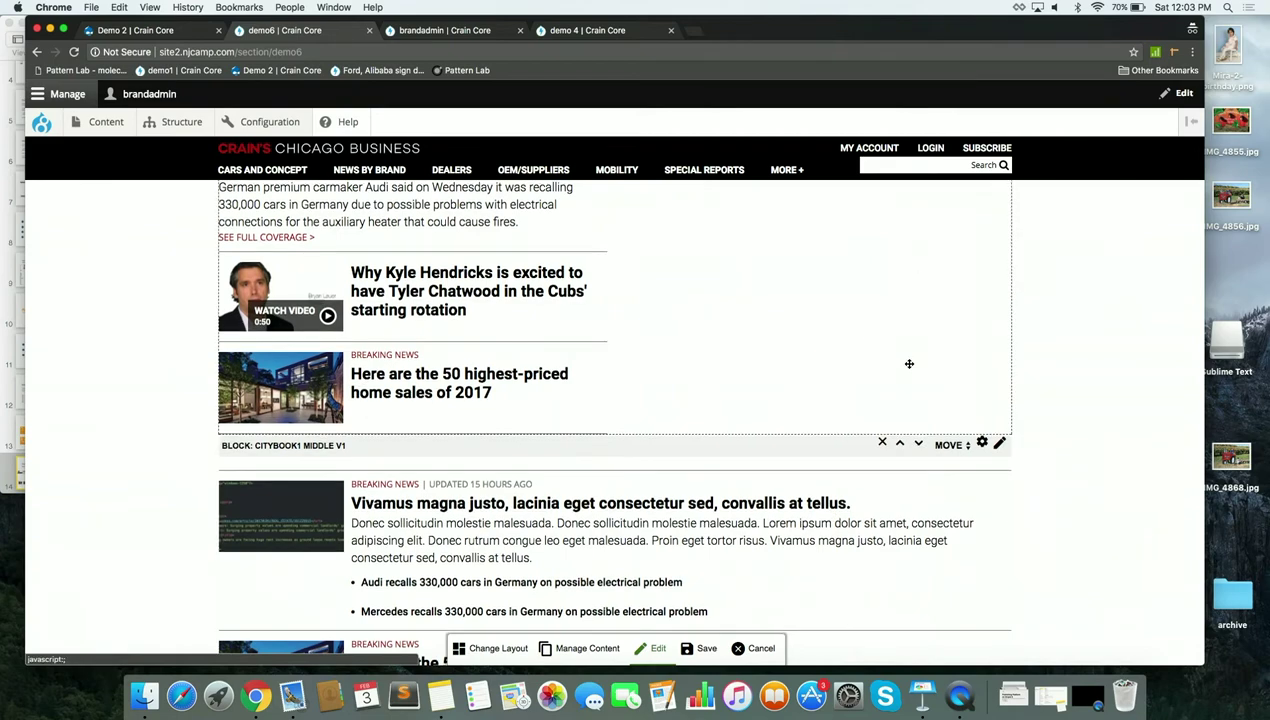
scroll(910, 363, up, 7)
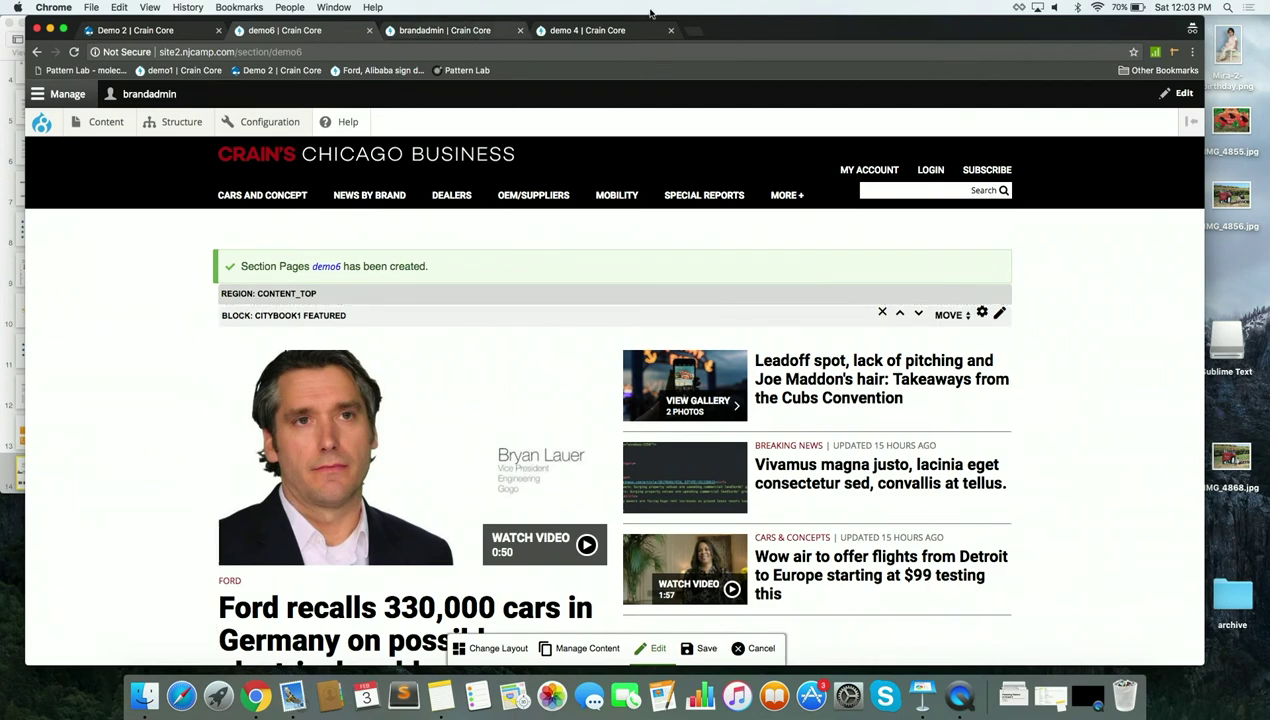
drag(722, 30, 782, 50)
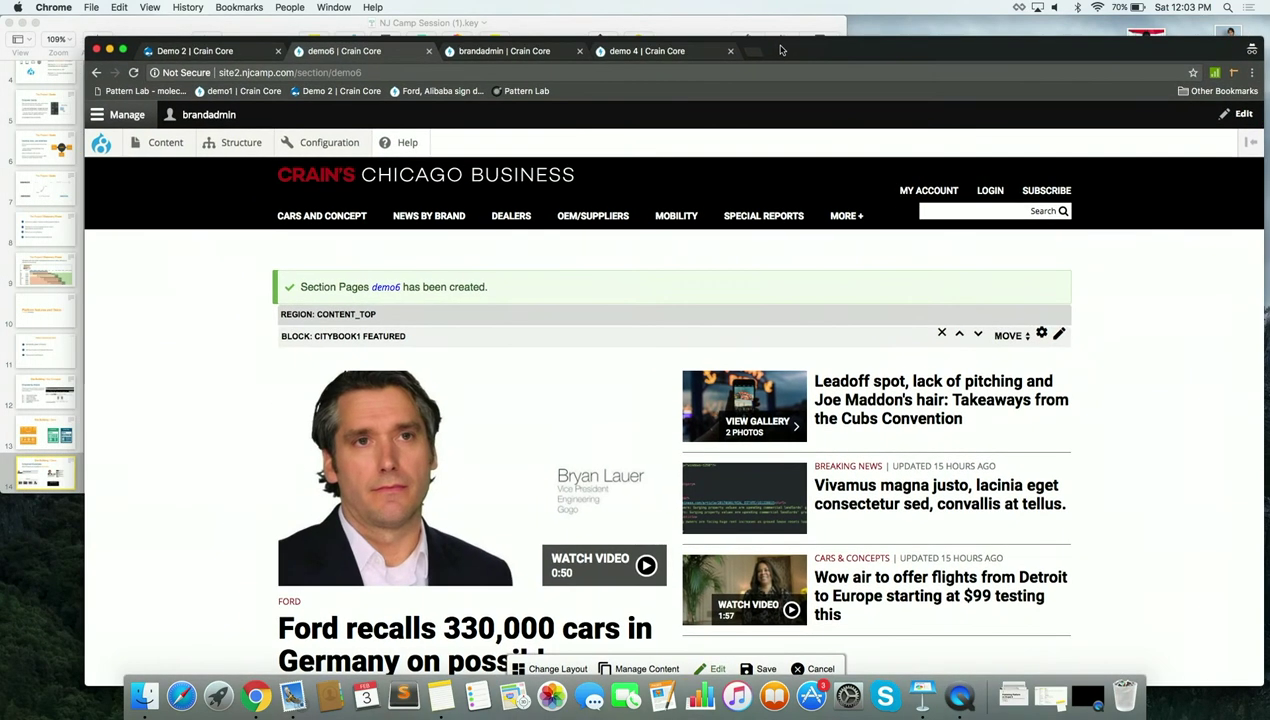
click(242, 30)
drag(242, 30, 711, 81)
click(675, 91)
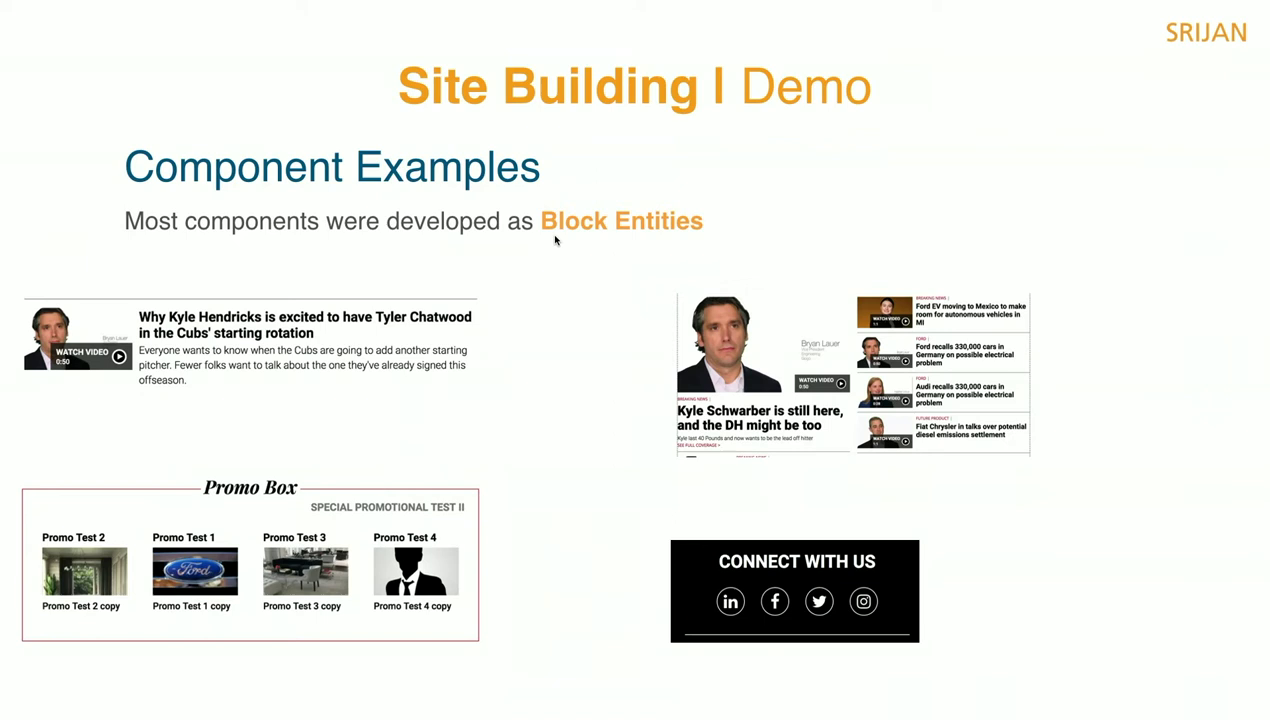
key(Left)
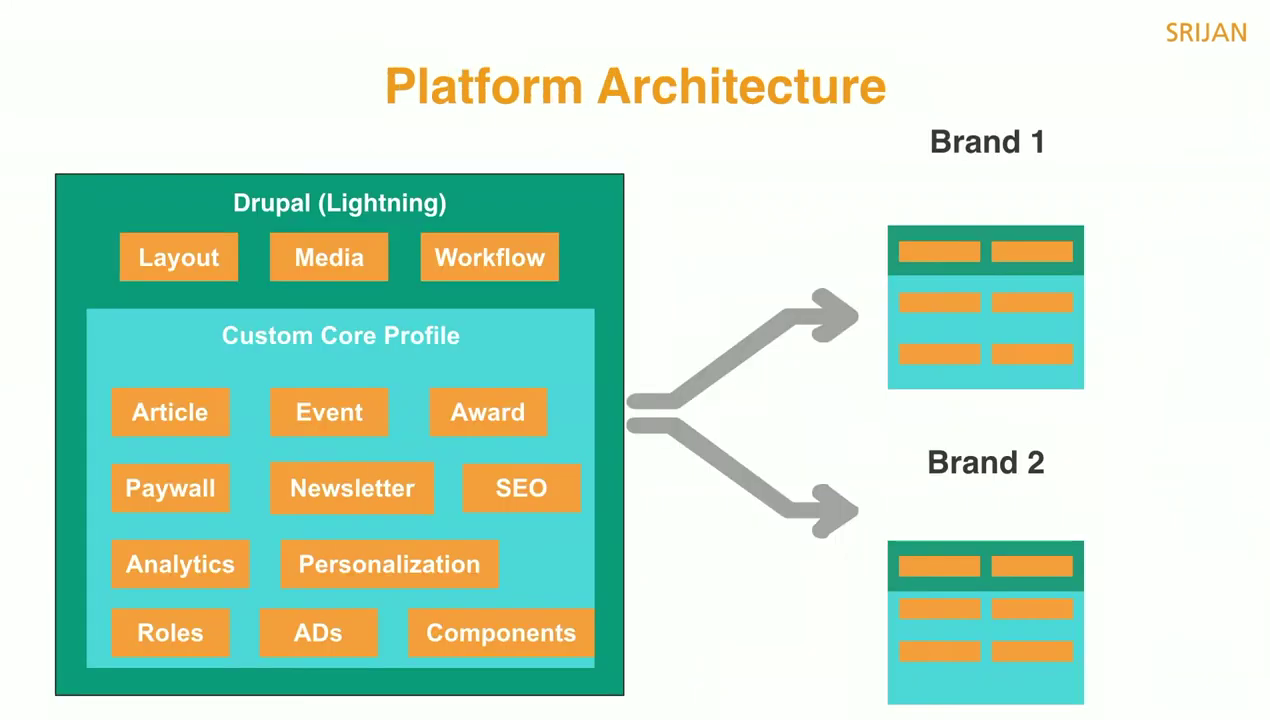